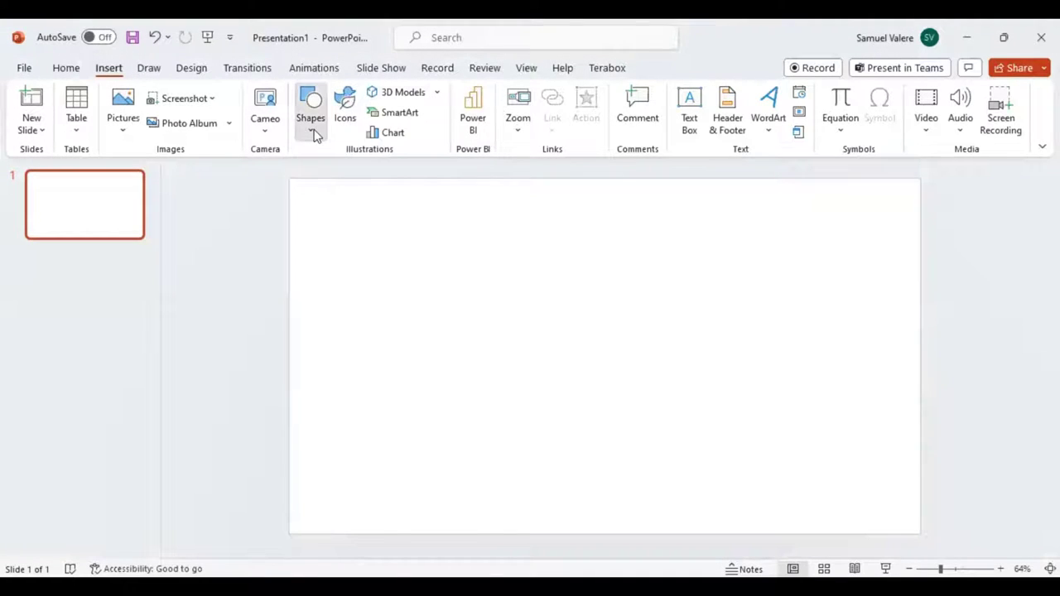
Step: Draw a large oval circle, about 6.26" across, and move it to the slide centre
{"action": "left_click", "coordinate": [313, 132]}
{"action": "left_click", "coordinate": [320, 173]}
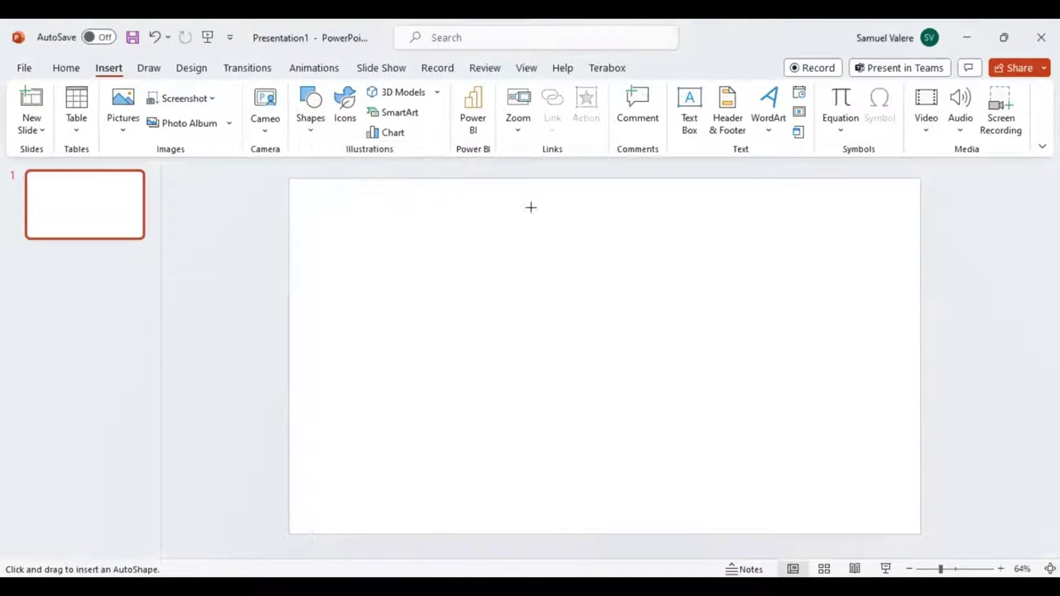
{"action": "left_click_drag", "start_coordinate": [569, 199], "coordinate": [722, 436]}
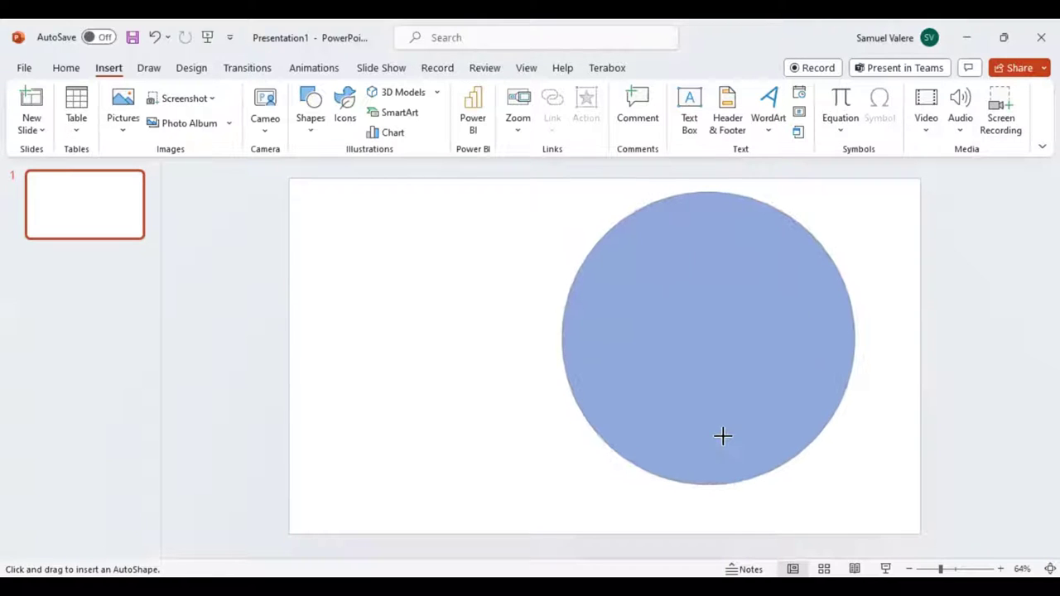
{"action": "left_click_drag", "start_coordinate": [722, 435], "coordinate": [722, 435]}
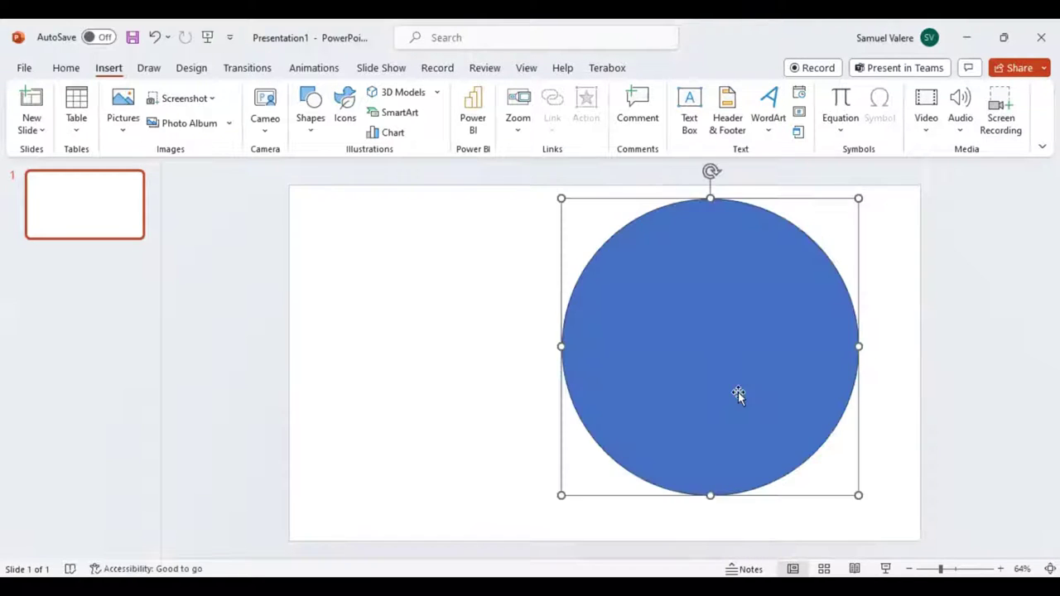
{"action": "mouse_move", "coordinate": [738, 395]}
{"action": "left_mouse_down"}
{"action": "mouse_move", "coordinate": [631, 389]}
{"action": "mouse_move", "coordinate": [631, 402]}
{"action": "left_mouse_up"}
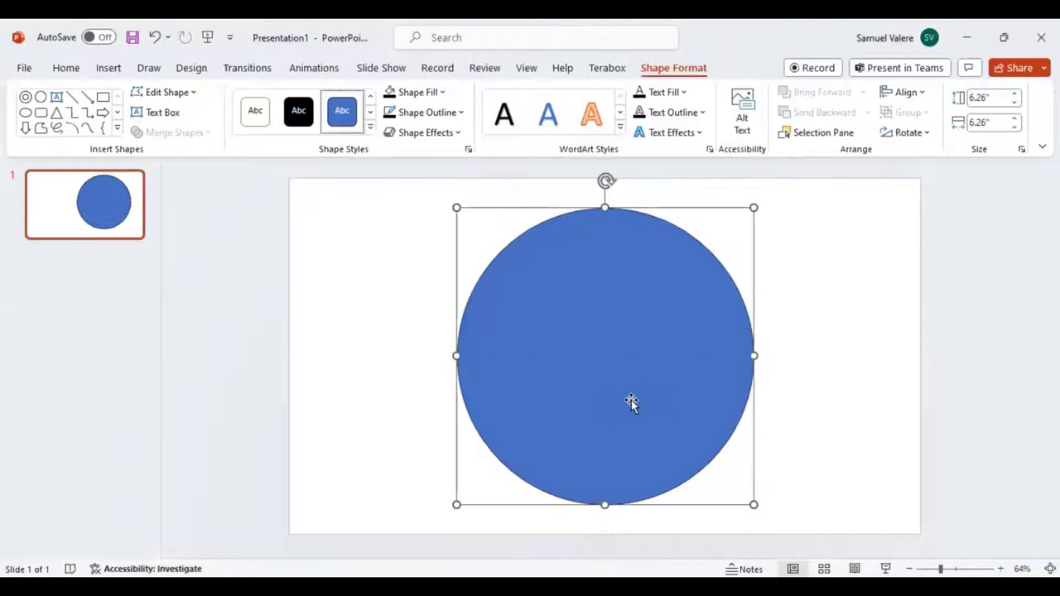
Step: Duplicate the big circle, shrink the copy to 3.13", and place it touching the top edge
{"action": "key", "text": "ctrl+d"}
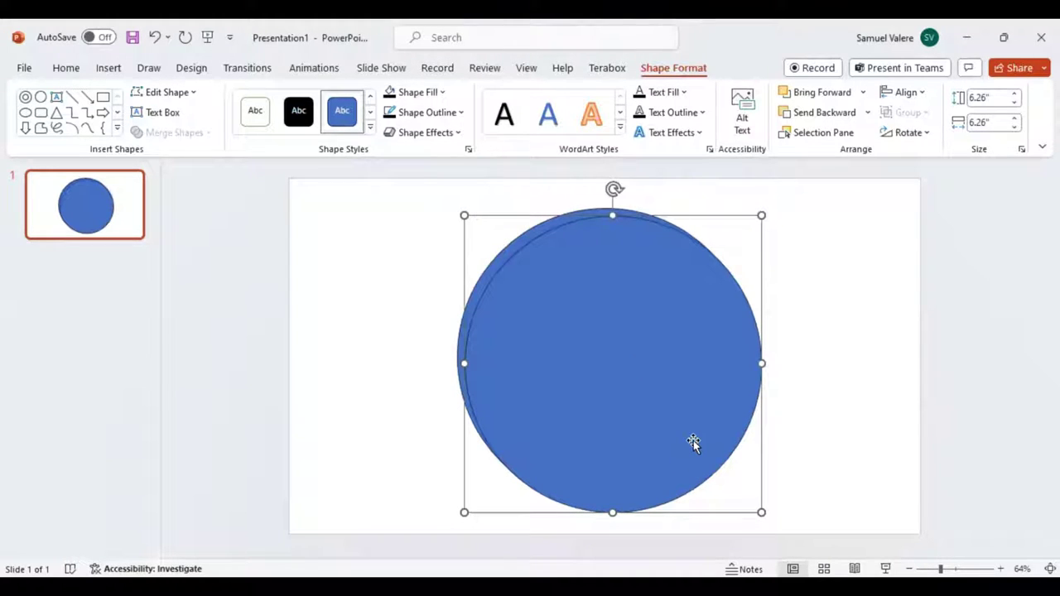
{"action": "mouse_move", "coordinate": [761, 511]}
{"action": "left_mouse_down"}
{"action": "mouse_move", "coordinate": [609, 360]}
{"action": "mouse_move", "coordinate": [619, 369]}
{"action": "left_mouse_up"}
{"action": "left_click_drag", "start_coordinate": [544, 301], "coordinate": [605, 291]}
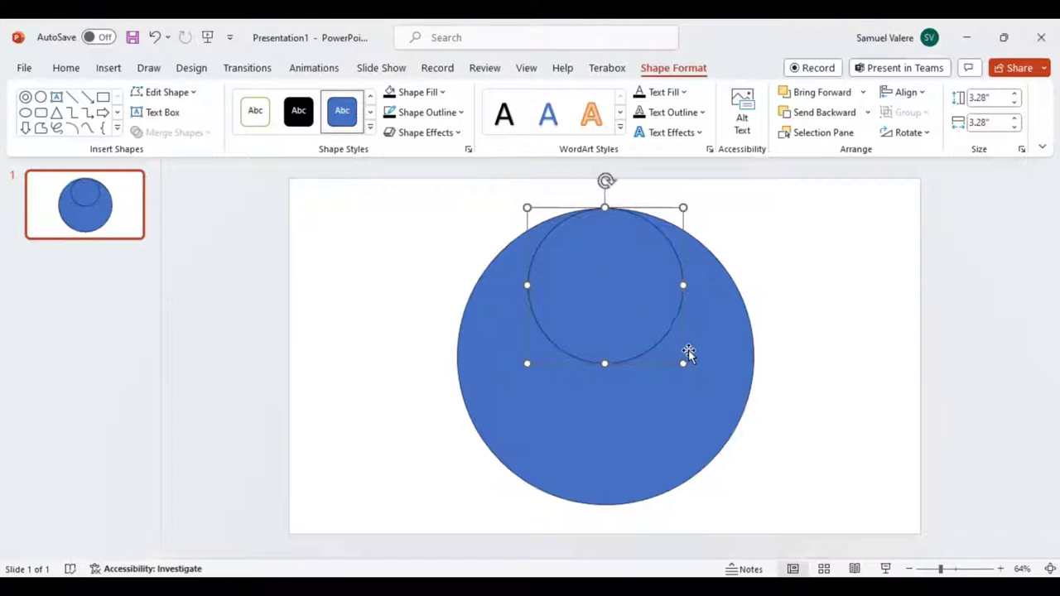
{"action": "left_click_drag", "start_coordinate": [681, 364], "coordinate": [674, 355]}
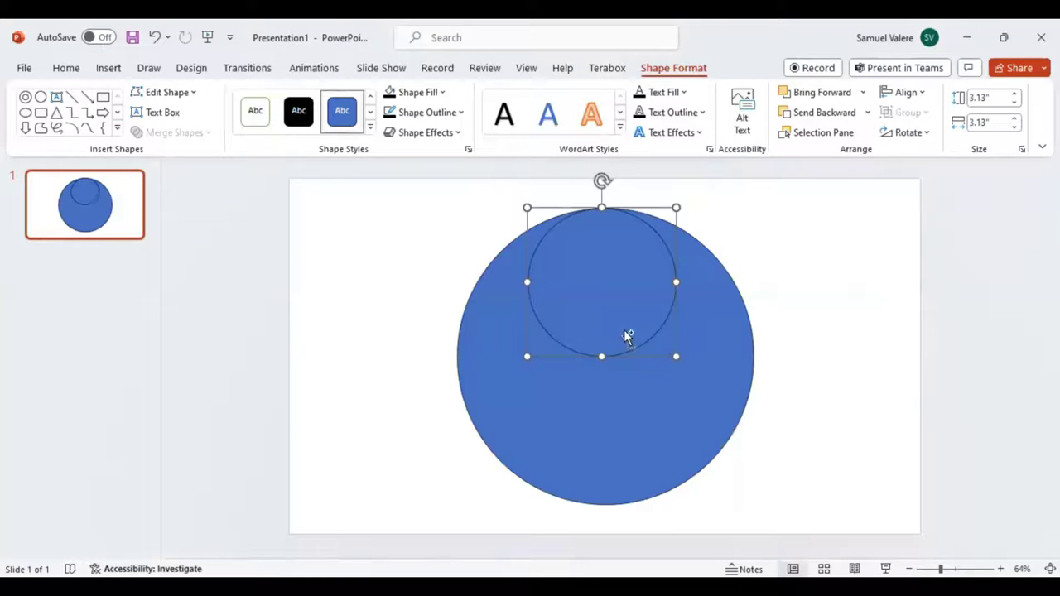
Step: Duplicate the 3.13" circle into the bottom of the big circle, undoing an extra copy
{"action": "key", "text": "ctrl+d"}
{"action": "left_click_drag", "start_coordinate": [669, 307], "coordinate": [603, 453]}
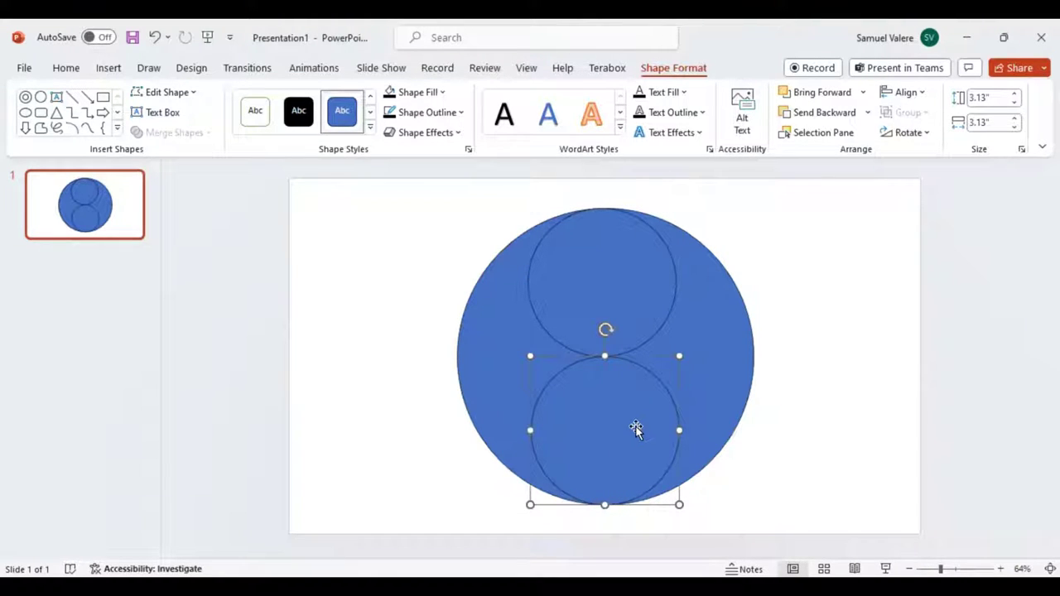
{"action": "key", "text": "ctrl+d"}
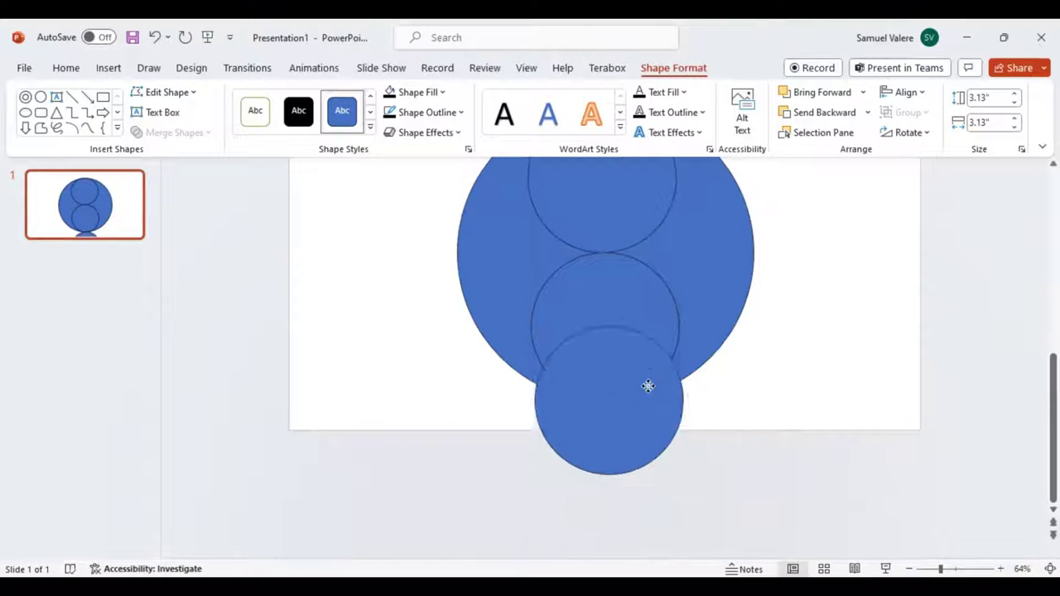
{"action": "left_click_drag", "start_coordinate": [656, 432], "coordinate": [643, 343]}
{"action": "scroll", "coordinate": [646, 441], "scroll_direction": "up", "scroll_amount": 2}
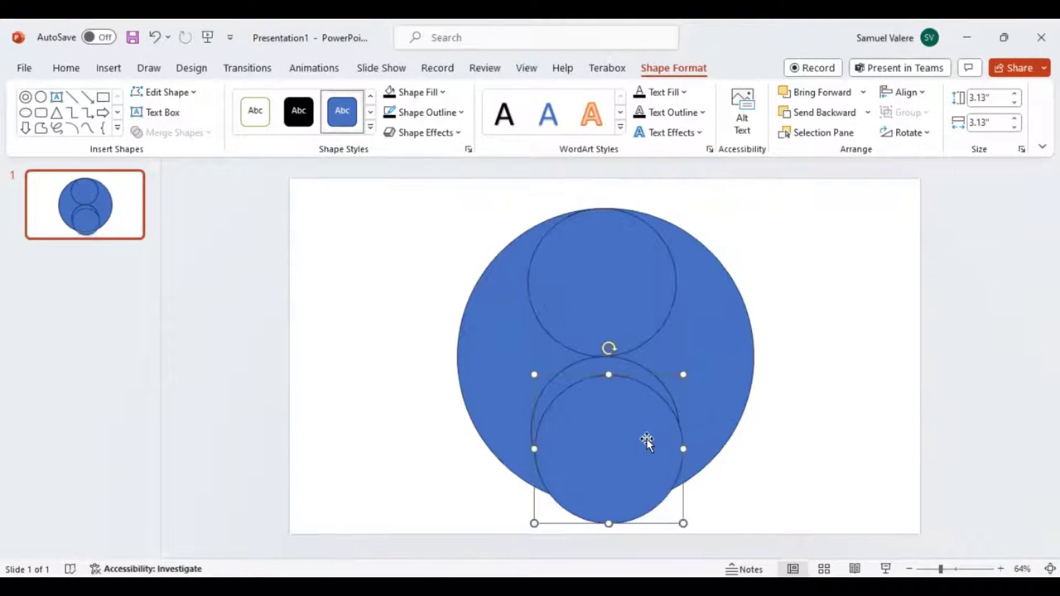
{"action": "key", "text": "ctrl+z"}
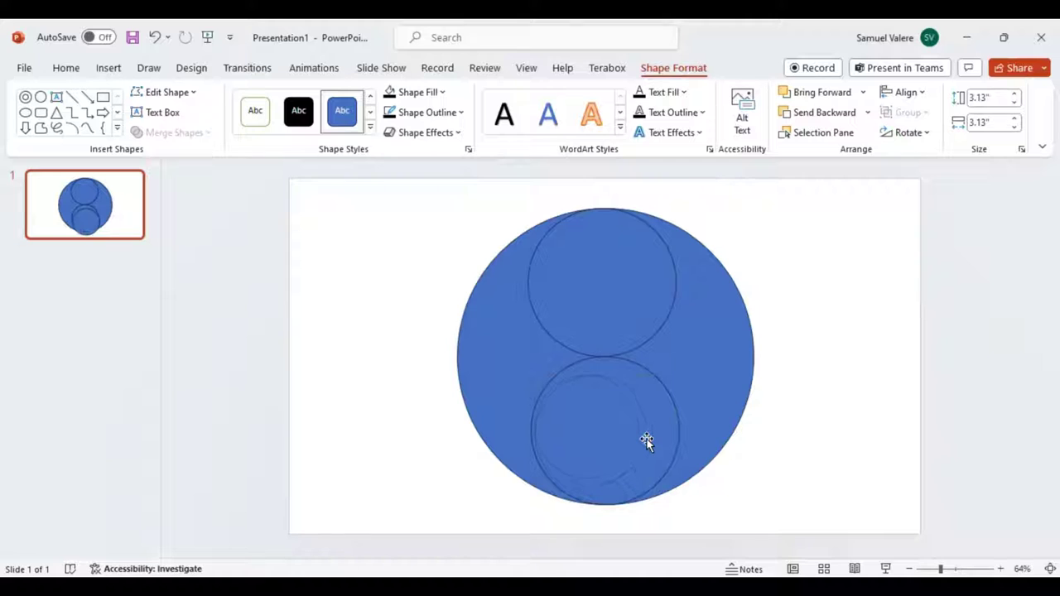
Step: Centre the small 1.86" circles within the stacked circles and deselect everything
{"action": "left_click", "coordinate": [621, 455]}
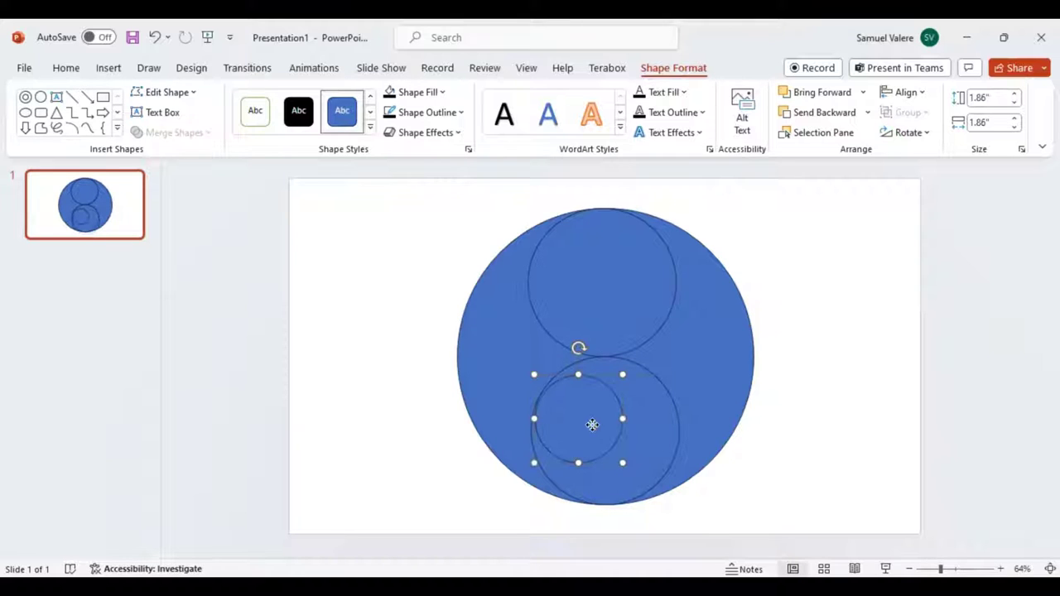
{"action": "mouse_move", "coordinate": [591, 425]}
{"action": "left_mouse_down"}
{"action": "mouse_move", "coordinate": [619, 429]}
{"action": "mouse_move", "coordinate": [619, 439]}
{"action": "mouse_move", "coordinate": [610, 286]}
{"action": "left_mouse_up"}
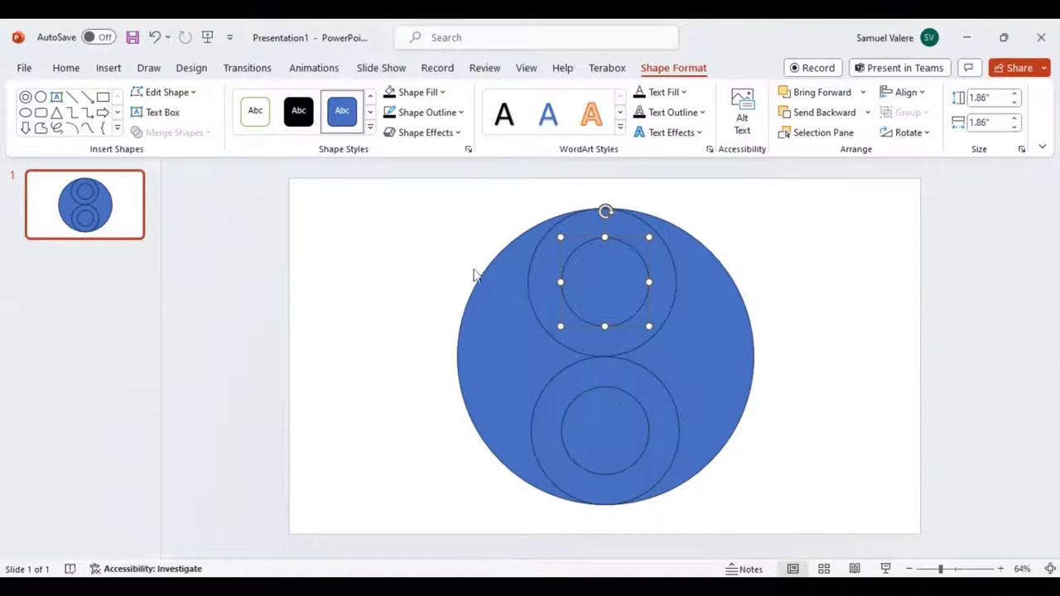
{"action": "left_click", "coordinate": [447, 234]}
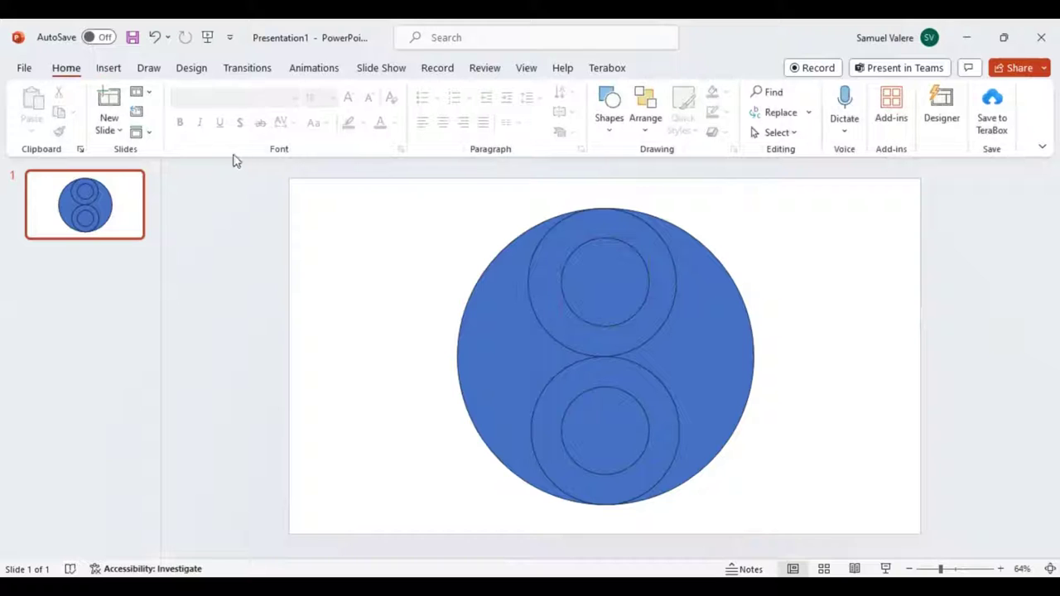
Step: Draw a thin 0.23" × 7.02" vertical rectangle through the big circle's centre line
{"action": "left_click", "coordinate": [112, 72]}
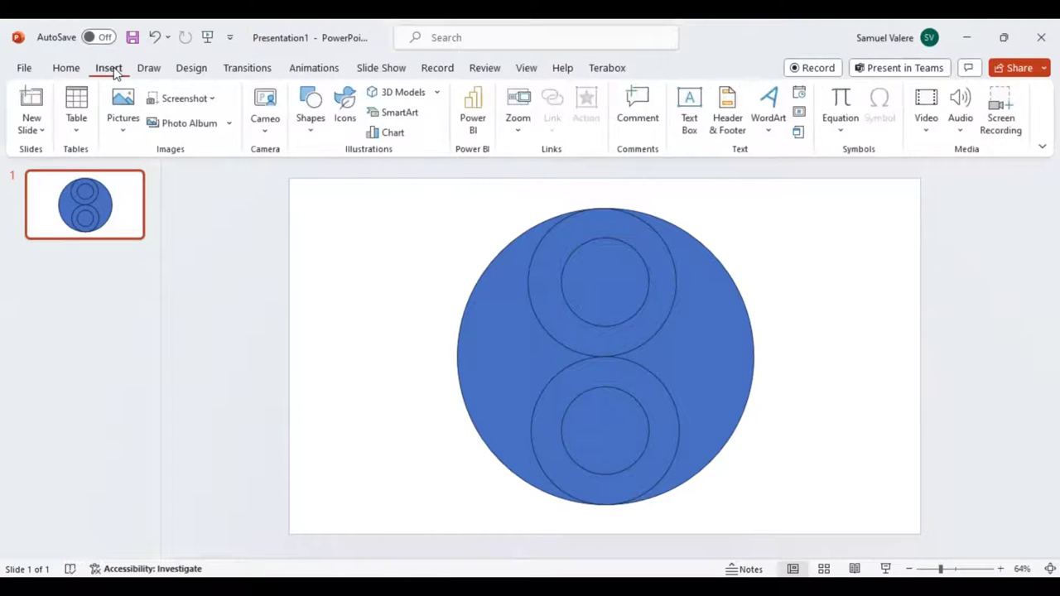
{"action": "left_click", "coordinate": [310, 132]}
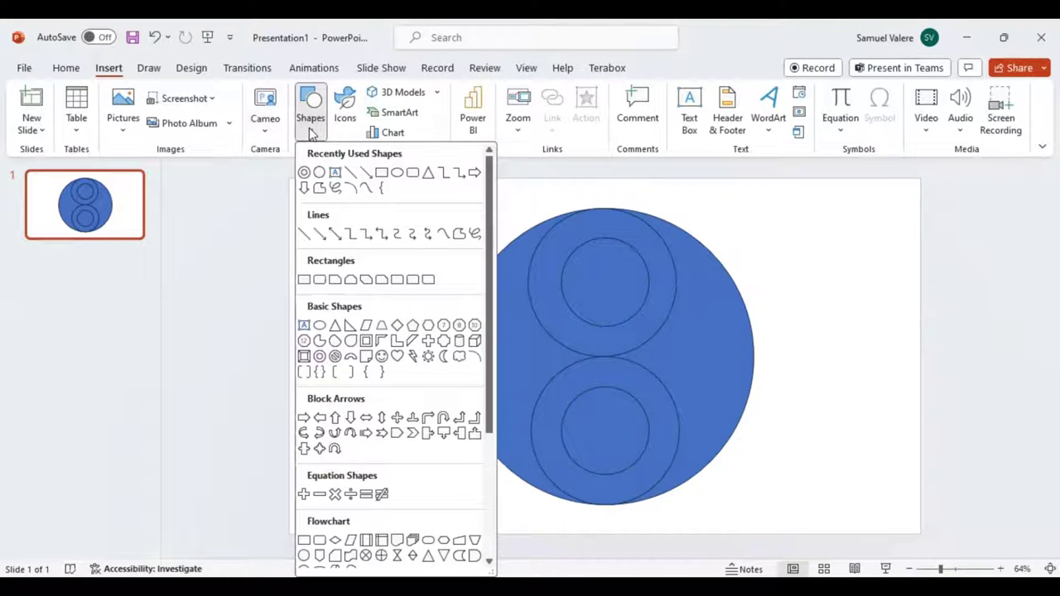
{"action": "left_click", "coordinate": [381, 172]}
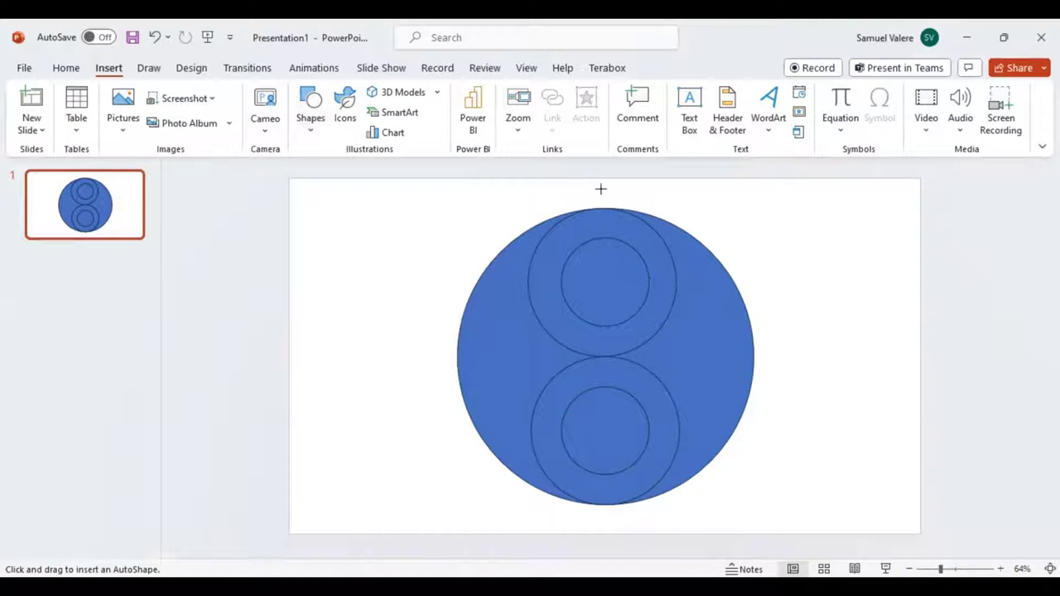
{"action": "mouse_move", "coordinate": [600, 189]}
{"action": "left_mouse_down"}
{"action": "mouse_move", "coordinate": [609, 527]}
{"action": "mouse_move", "coordinate": [609, 494]}
{"action": "left_mouse_up"}
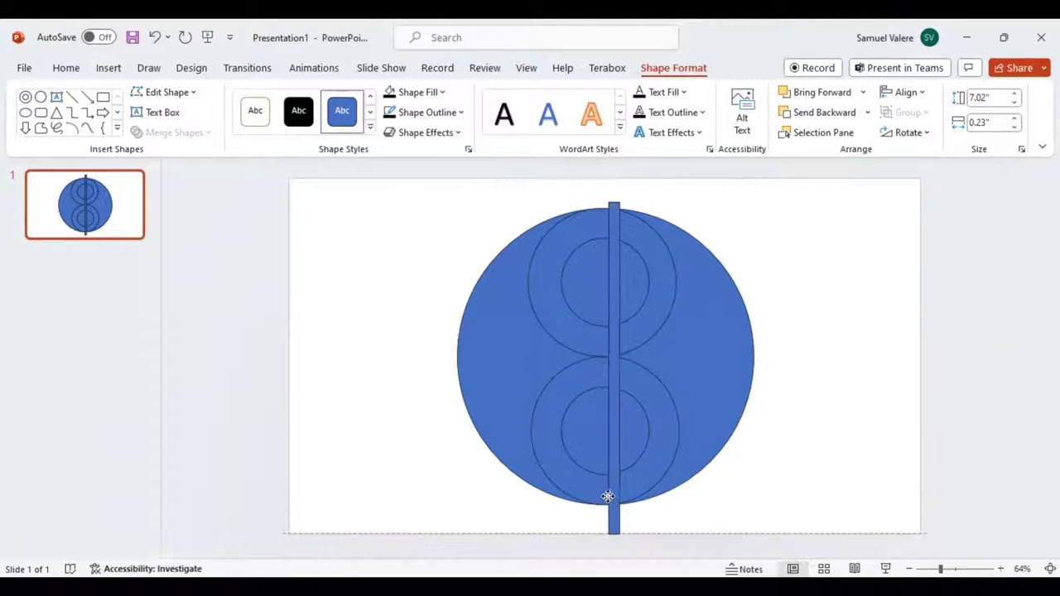
{"action": "left_click_drag", "start_coordinate": [609, 494], "coordinate": [606, 484]}
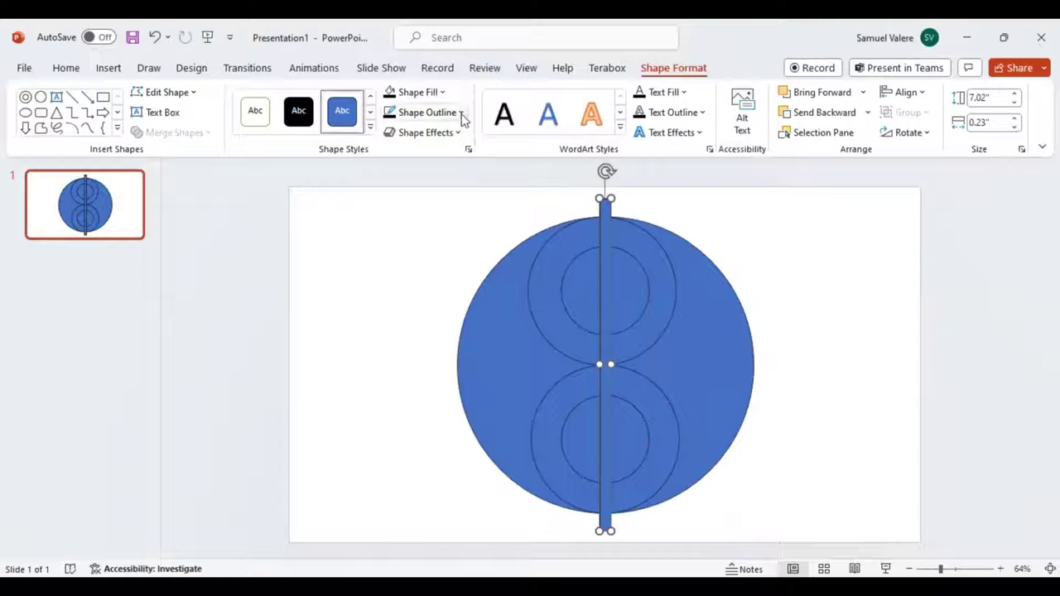
Step: Remove the bar's outline and send it to the back behind the circles
{"action": "left_click", "coordinate": [460, 114]}
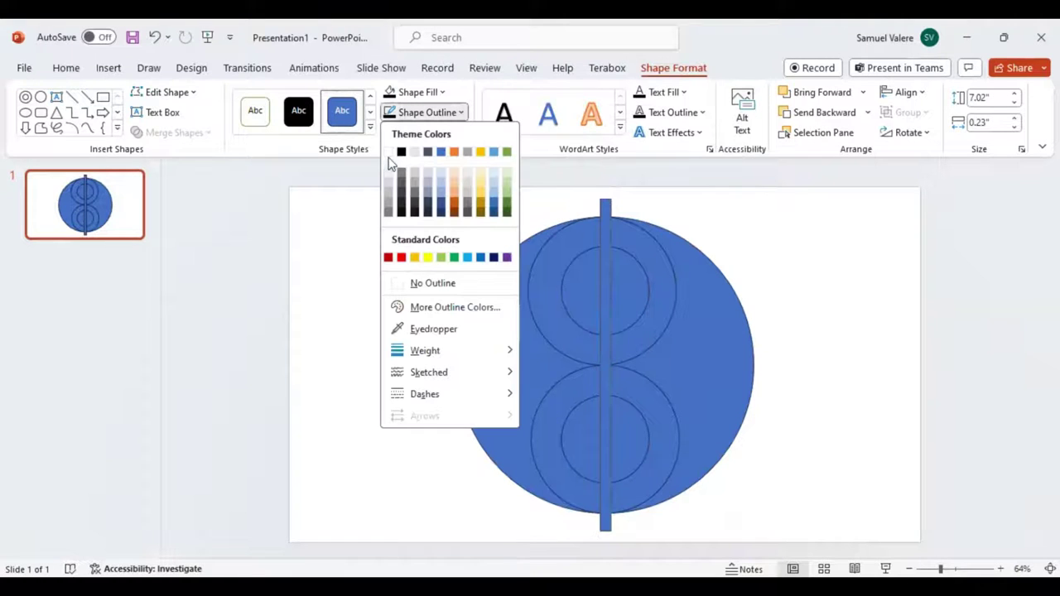
{"action": "left_click", "coordinate": [397, 283]}
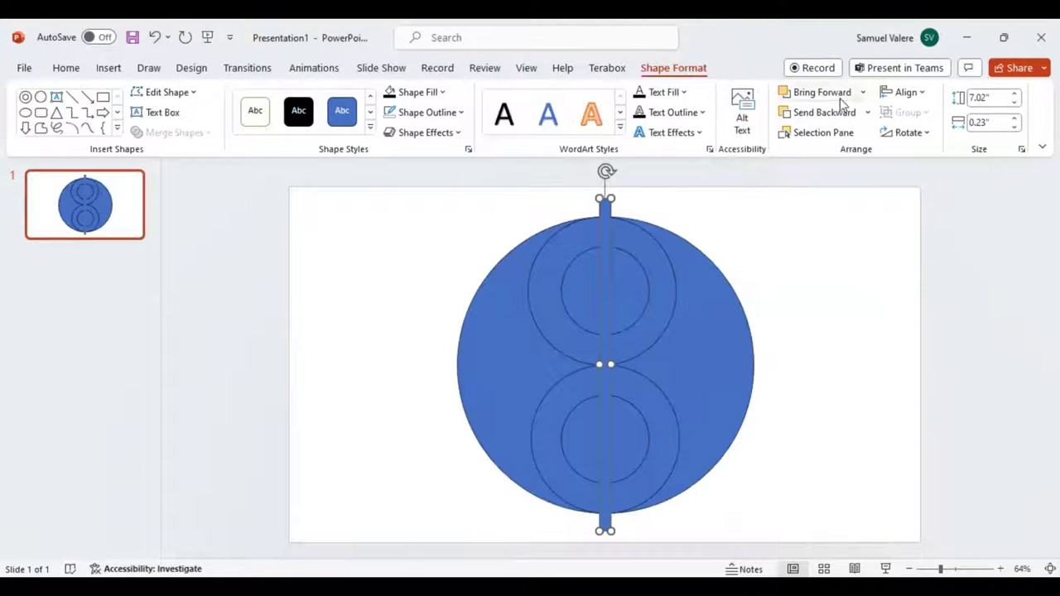
{"action": "left_click", "coordinate": [869, 114]}
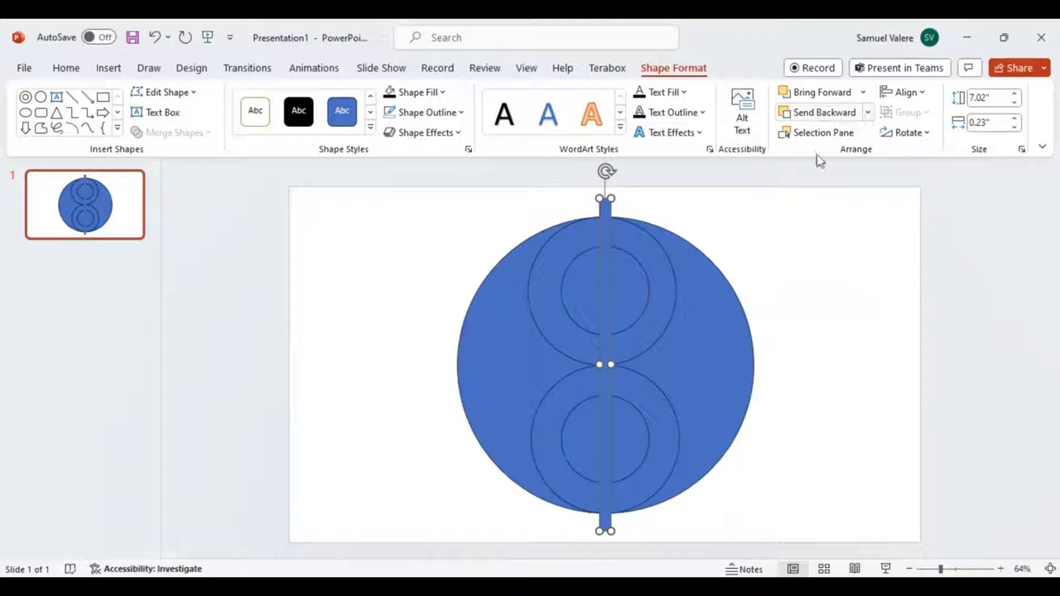
{"action": "left_click", "coordinate": [831, 156]}
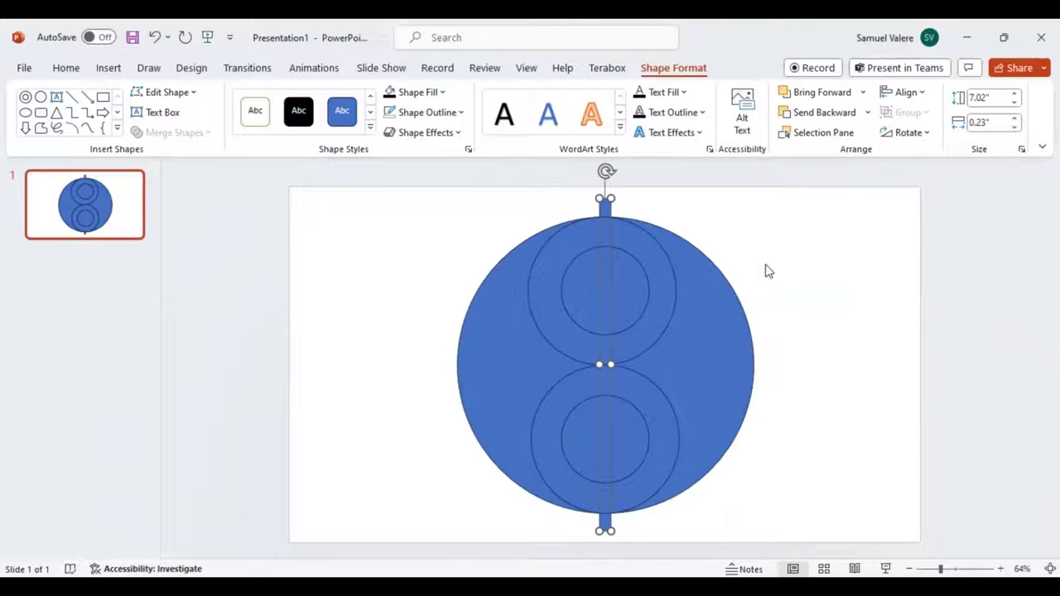
Step: Select the bar plus all five circles and fragment them into separate pieces
{"action": "left_click", "coordinate": [717, 309], "text": "shift"}
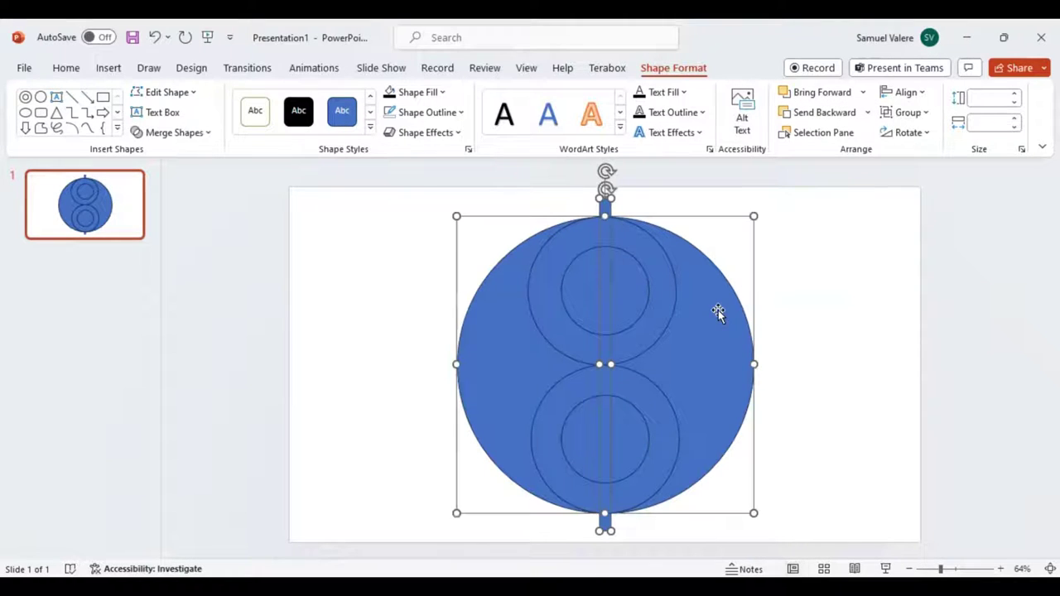
{"action": "left_click", "coordinate": [665, 278], "text": "shift"}
{"action": "left_click", "coordinate": [660, 413], "text": "shift"}
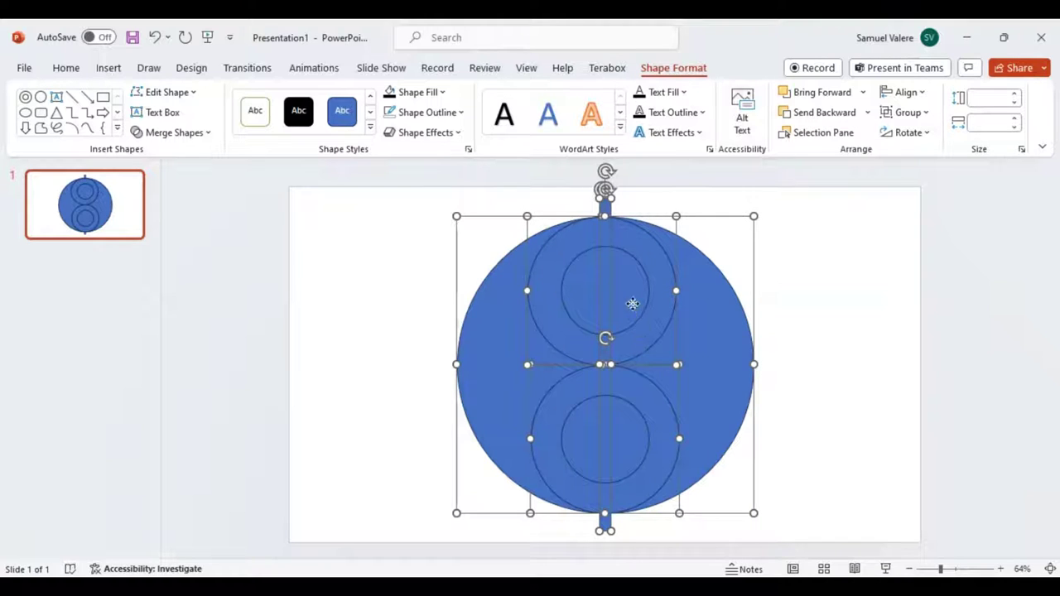
{"action": "left_click", "coordinate": [632, 304], "text": "shift"}
{"action": "left_click", "coordinate": [629, 431], "text": "shift"}
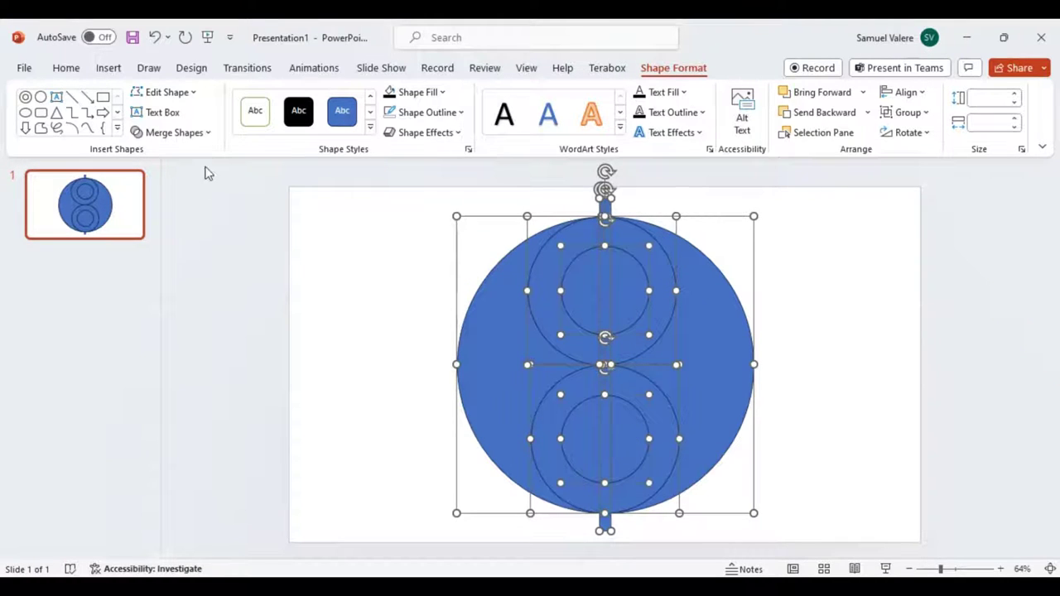
{"action": "left_click", "coordinate": [210, 133]}
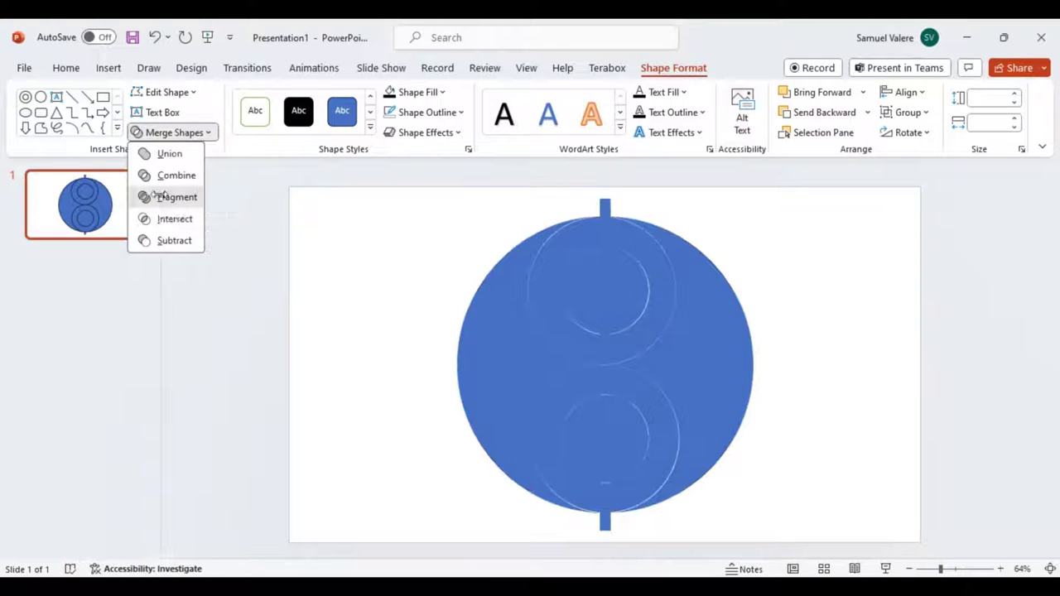
{"action": "left_click", "coordinate": [162, 196]}
{"action": "left_click", "coordinate": [820, 298]}
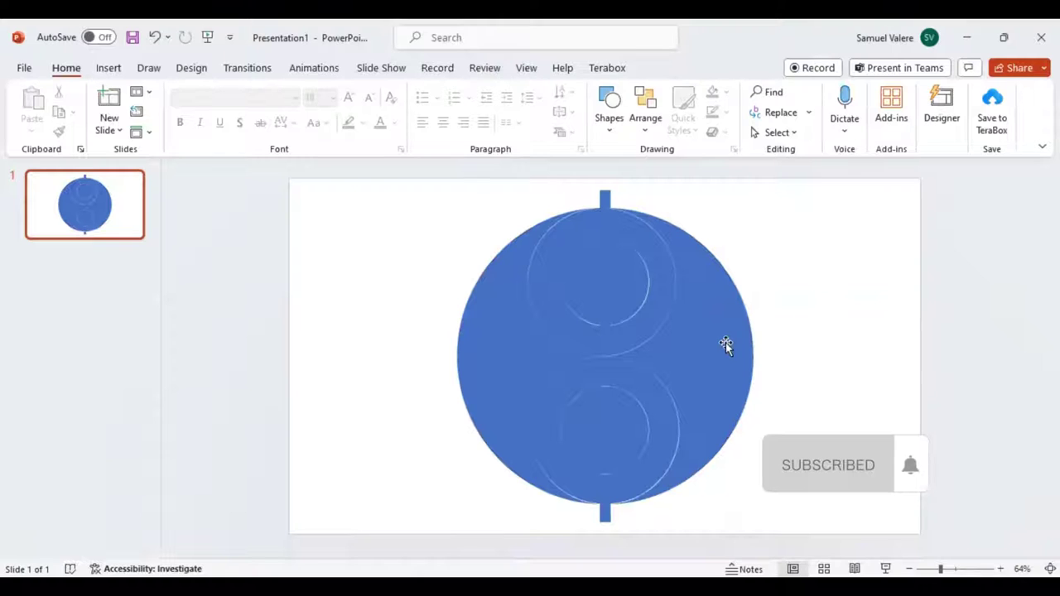
{"action": "left_click", "coordinate": [605, 281]}
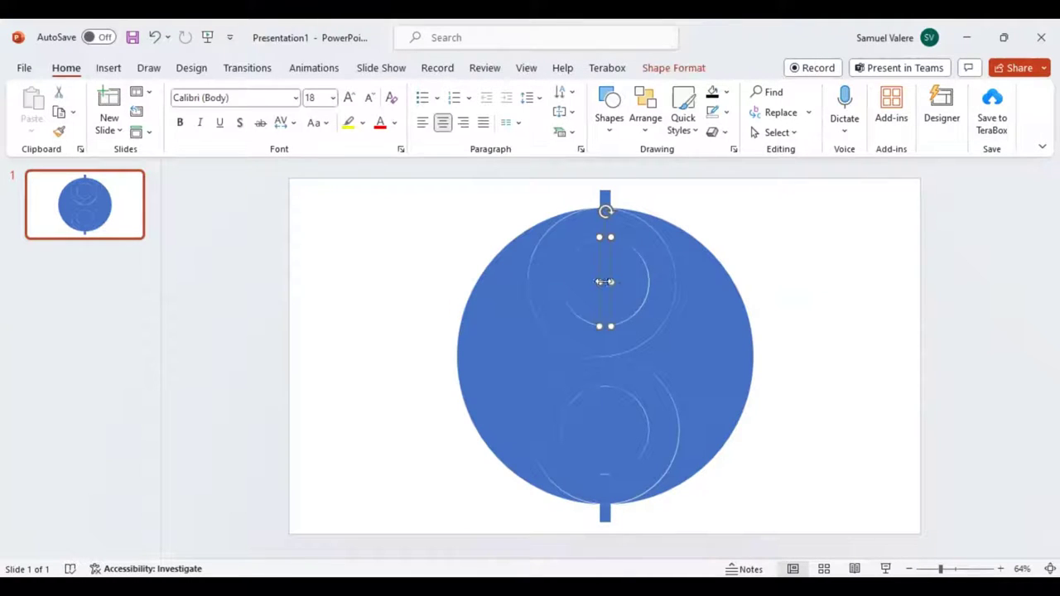
{"action": "left_click", "coordinate": [627, 279], "text": "shift"}
{"action": "left_click", "coordinate": [585, 281], "text": "shift"}
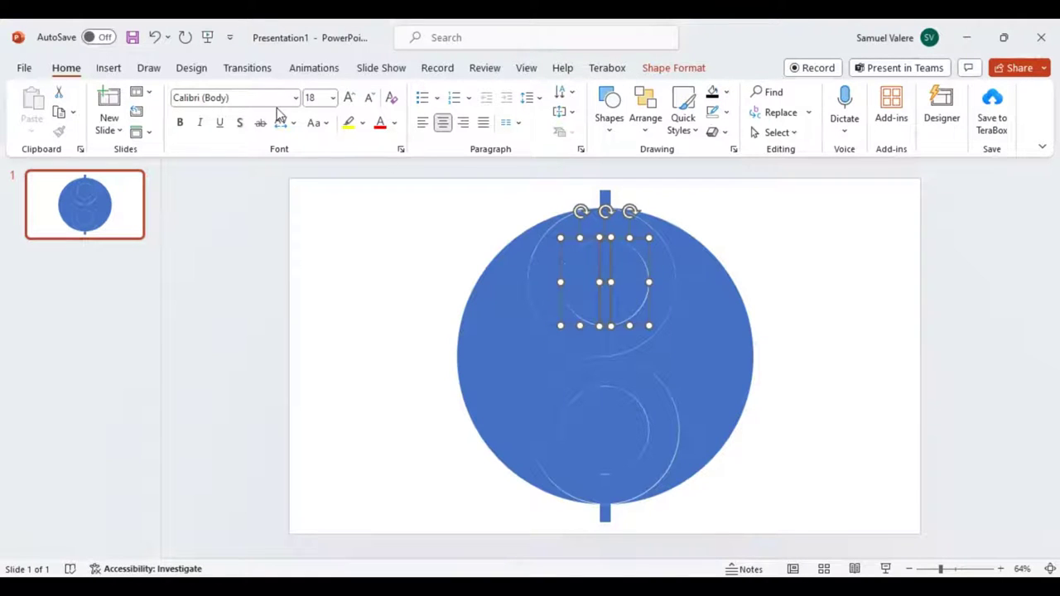
{"action": "left_click", "coordinate": [661, 69]}
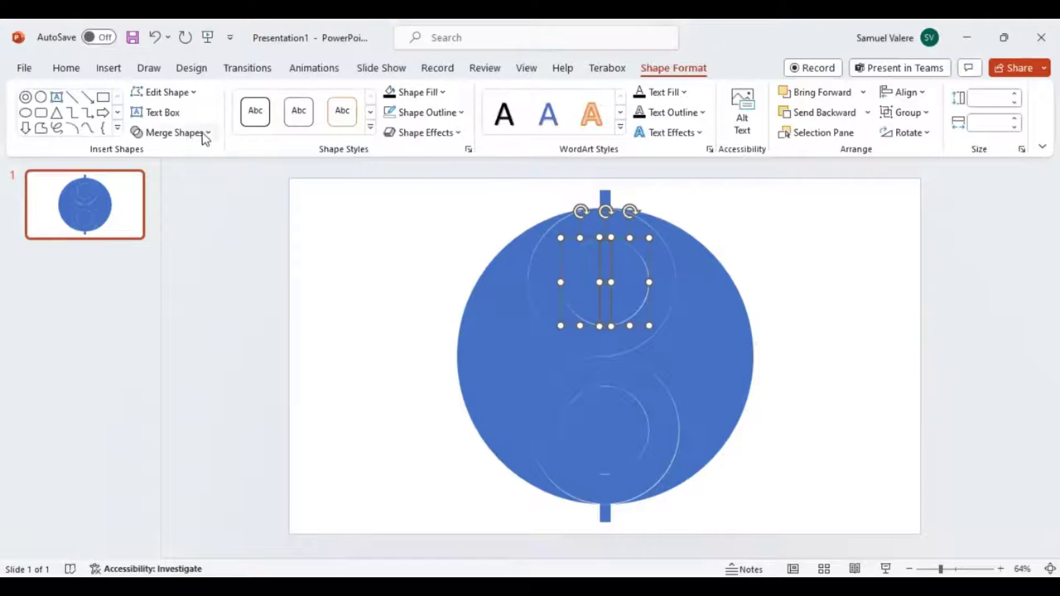
{"action": "left_click", "coordinate": [207, 135]}
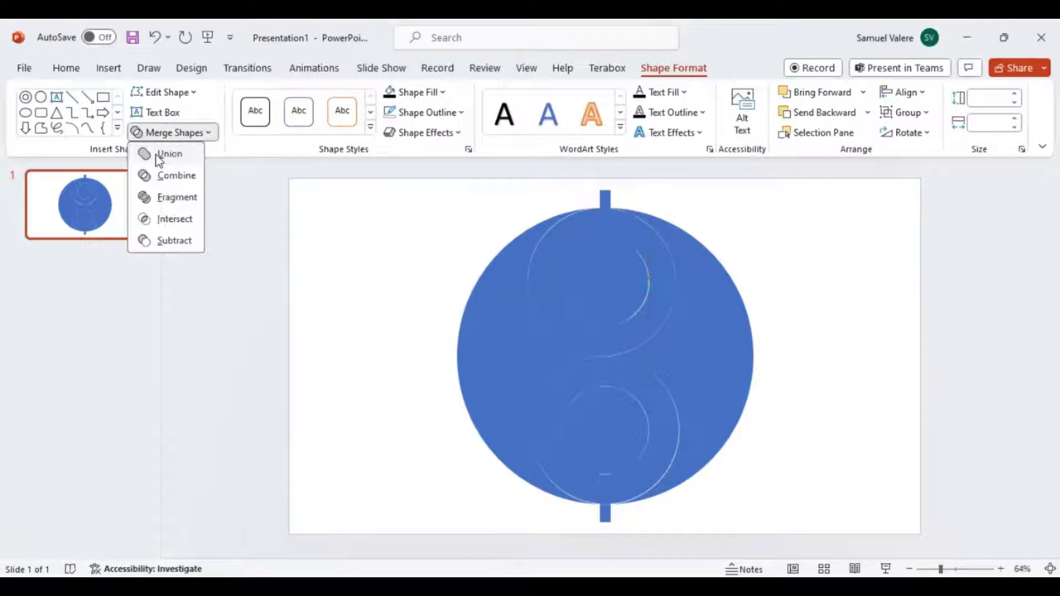
{"action": "left_click", "coordinate": [605, 282]}
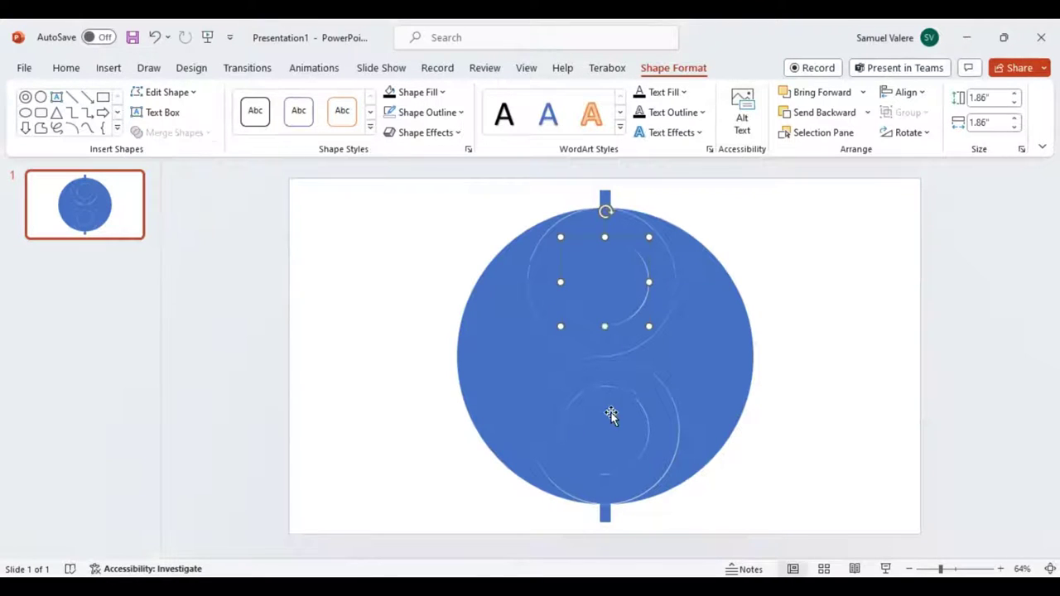
{"action": "left_click", "coordinate": [602, 419]}
{"action": "left_click", "coordinate": [625, 426], "text": "shift"}
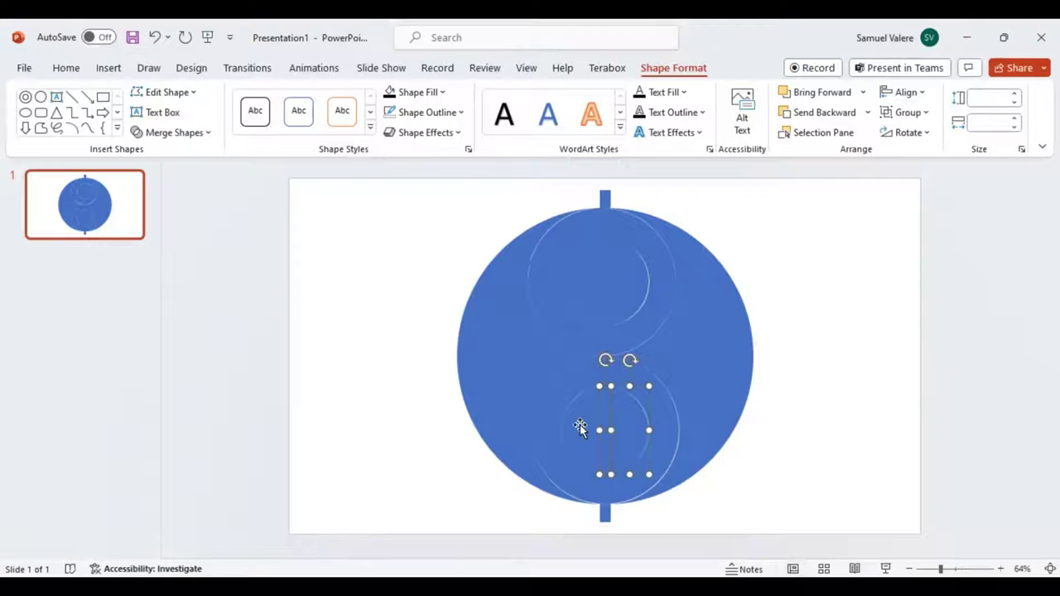
{"action": "left_click", "coordinate": [580, 428], "text": "shift"}
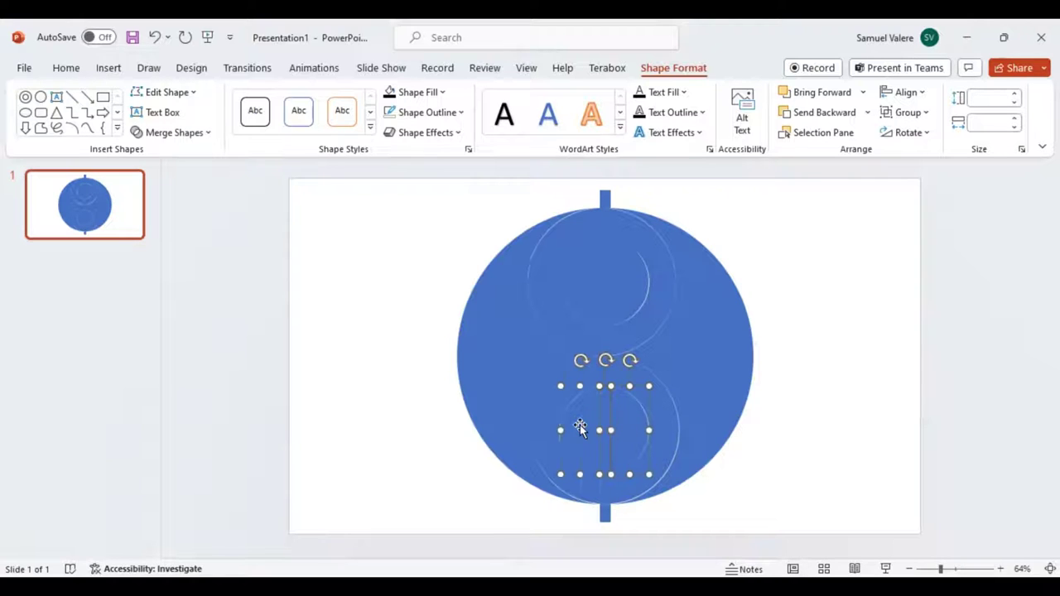
{"action": "left_click", "coordinate": [208, 134]}
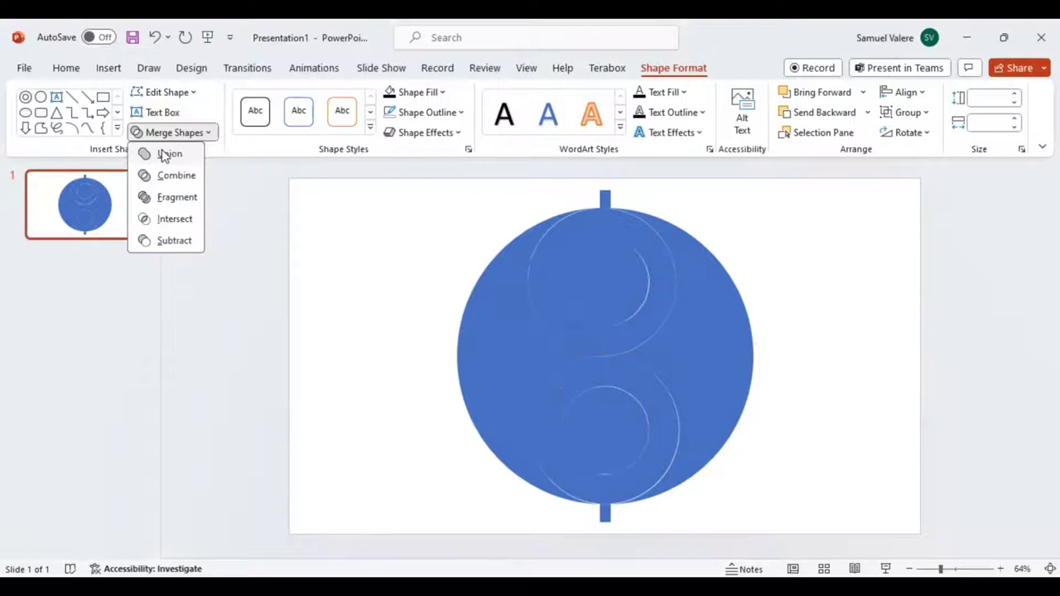
{"action": "left_click", "coordinate": [590, 418]}
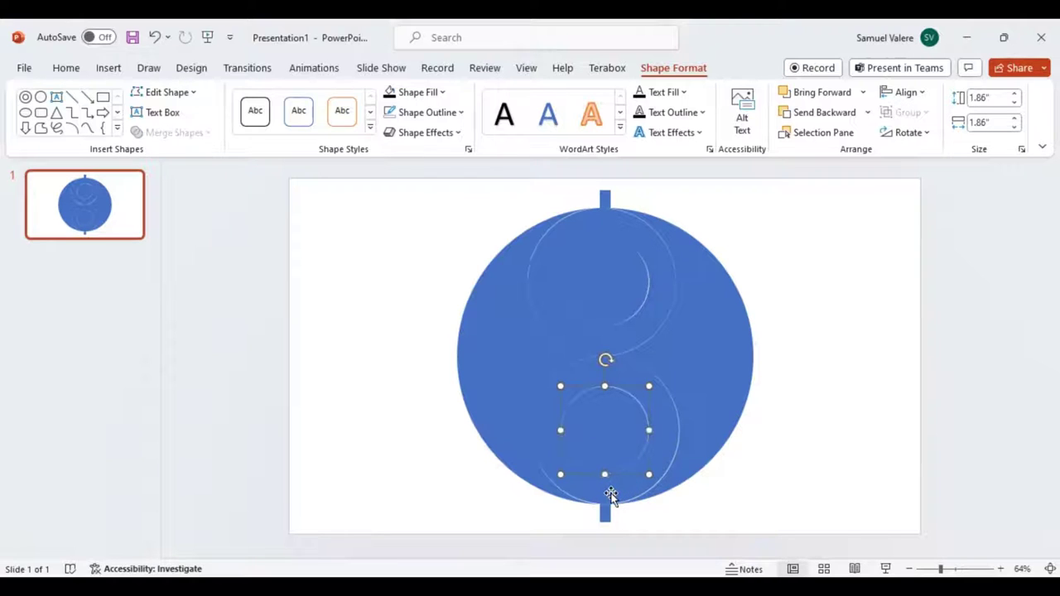
{"action": "left_click", "coordinate": [605, 518]}
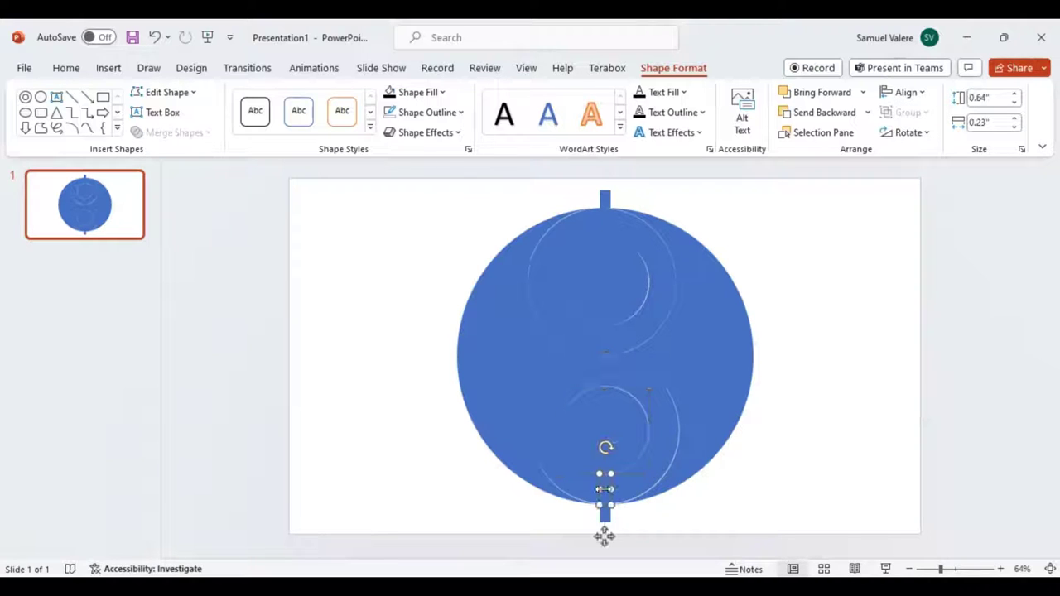
Step: Select the bar's stem pieces and the surrounding left and right arcs
{"action": "left_click", "coordinate": [602, 368], "text": "shift"}
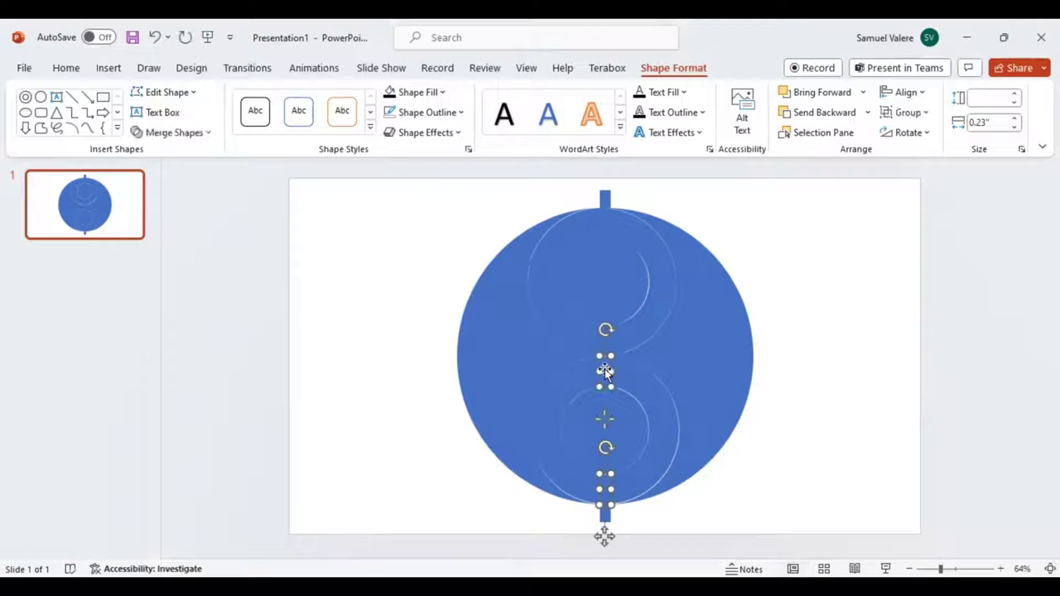
{"action": "left_click", "coordinate": [640, 397], "text": "shift"}
{"action": "left_click", "coordinate": [561, 402], "text": "shift"}
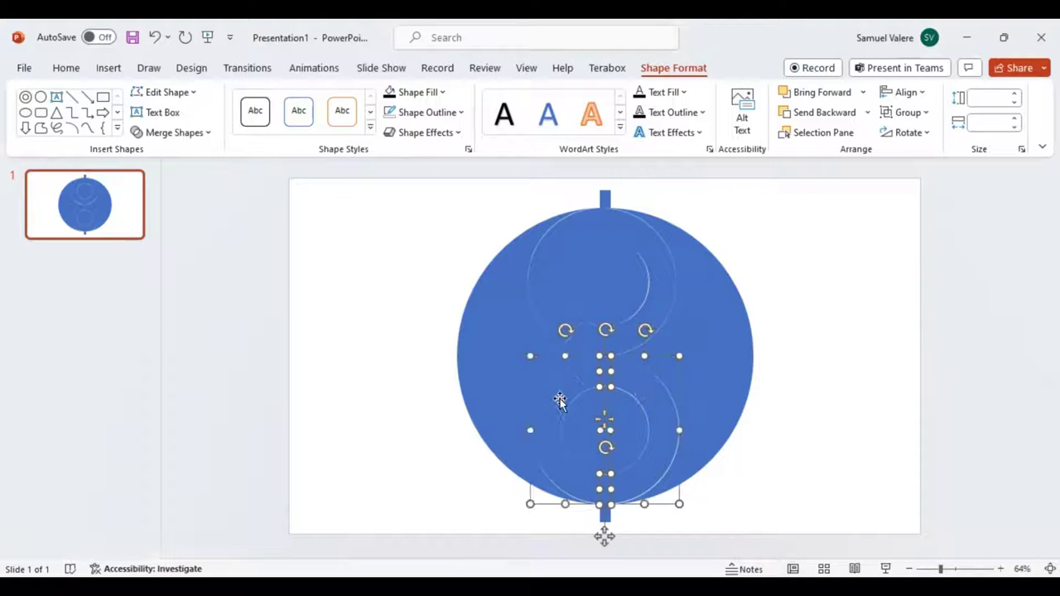
{"action": "left_click", "coordinate": [210, 135]}
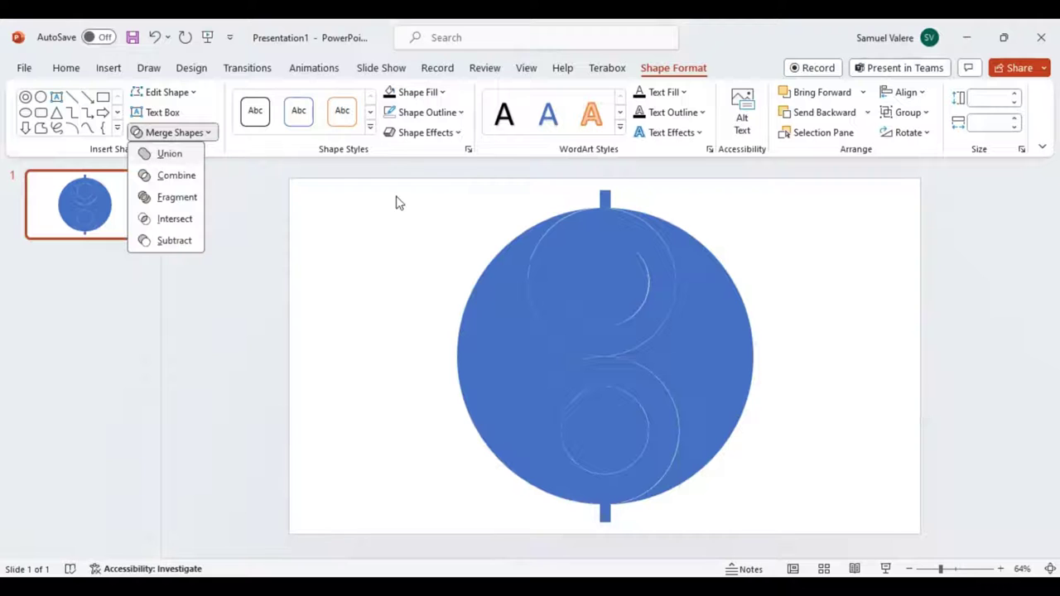
{"action": "left_click", "coordinate": [605, 237]}
{"action": "left_click", "coordinate": [604, 223]}
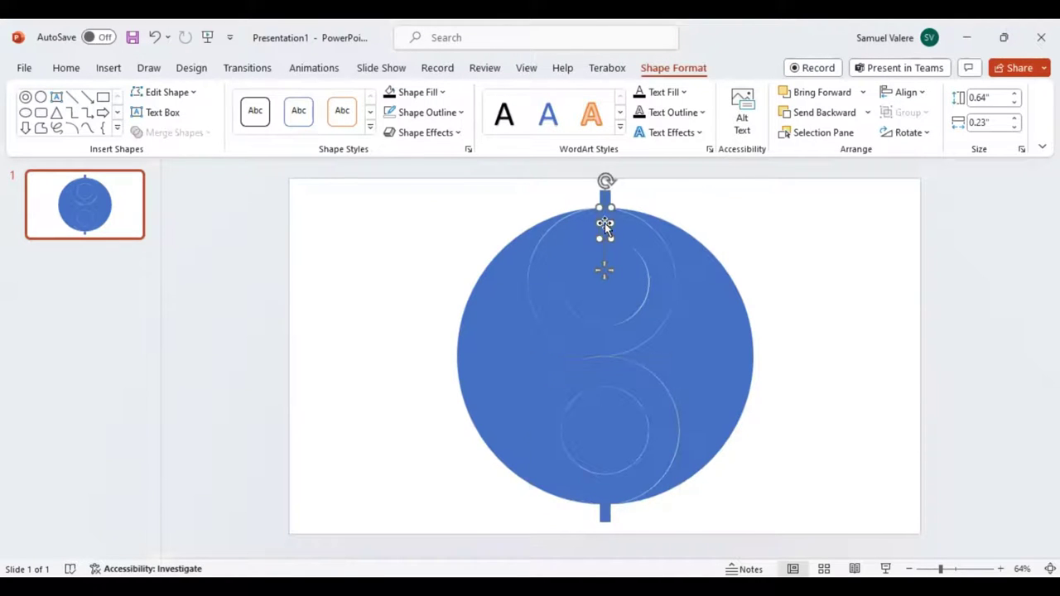
{"action": "left_click", "coordinate": [606, 340], "text": "shift"}
{"action": "left_click", "coordinate": [647, 316], "text": "shift"}
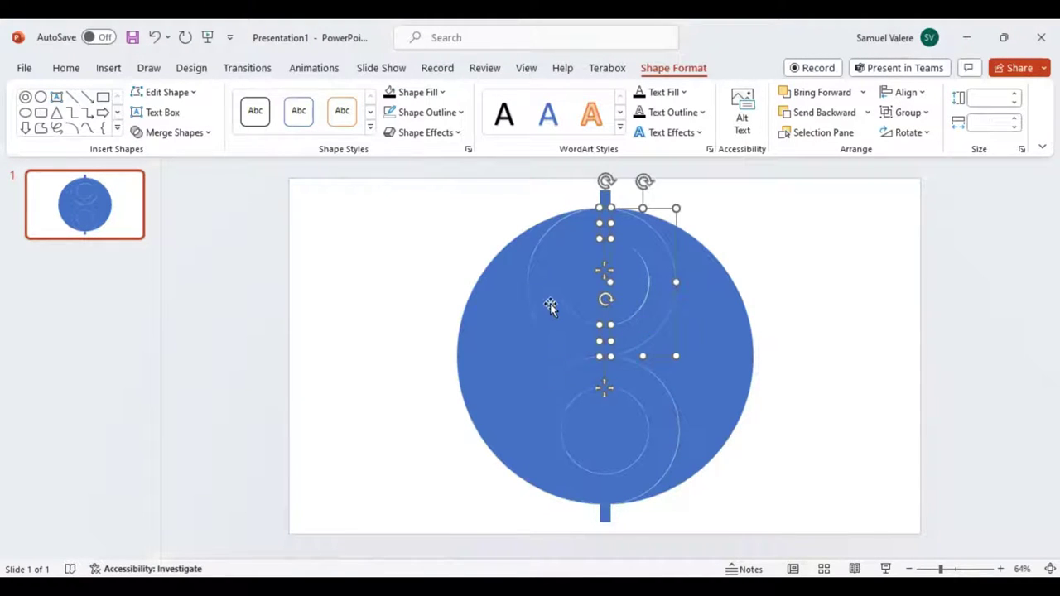
{"action": "left_click", "coordinate": [549, 299], "text": "shift"}
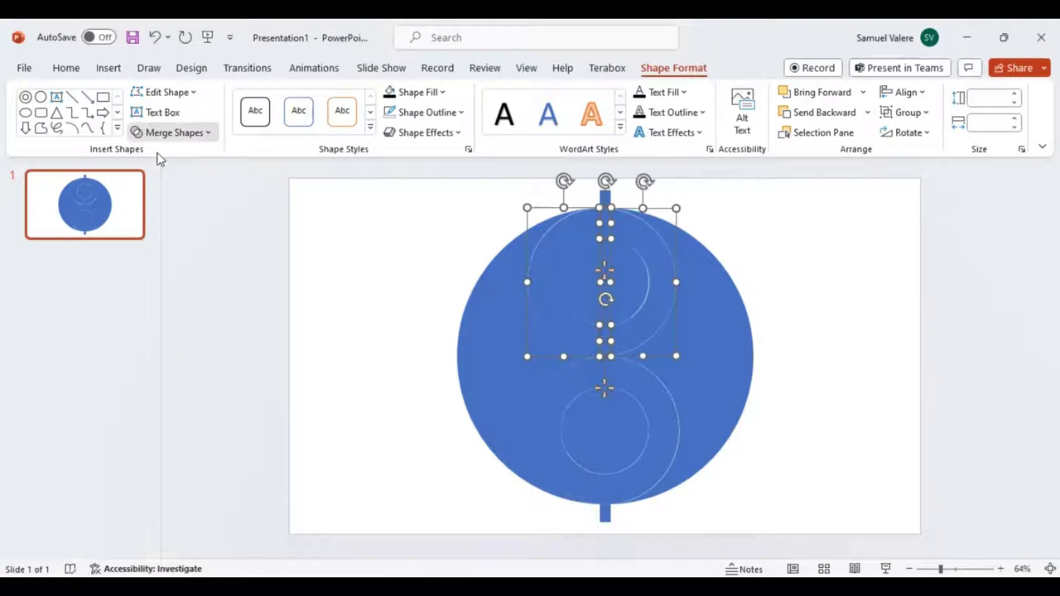
Step: Delete the small stem rectangles above and below the big circle
{"action": "left_click", "coordinate": [604, 195]}
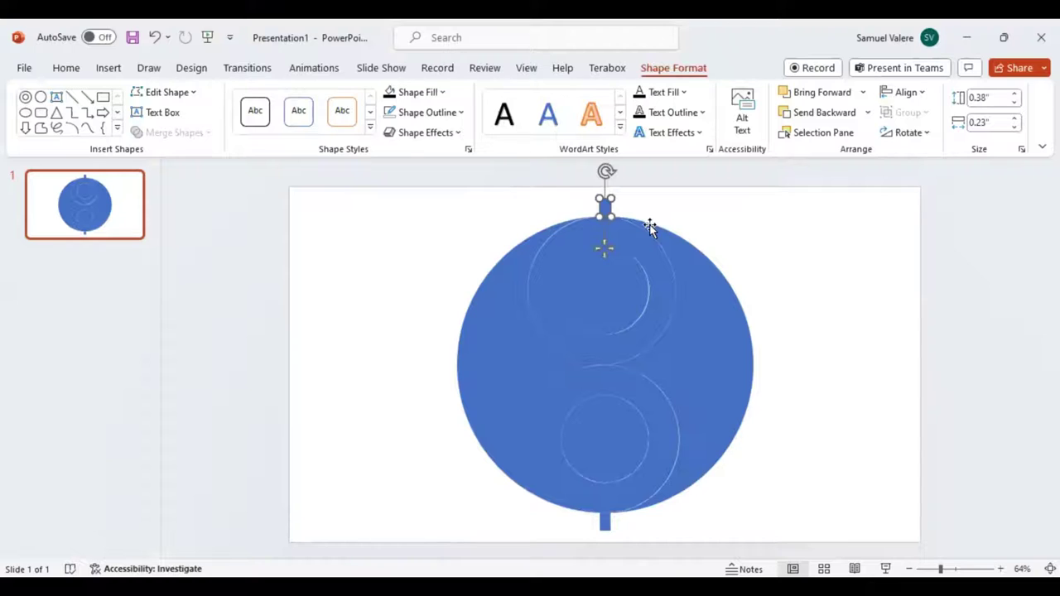
{"action": "key", "text": "Delete"}
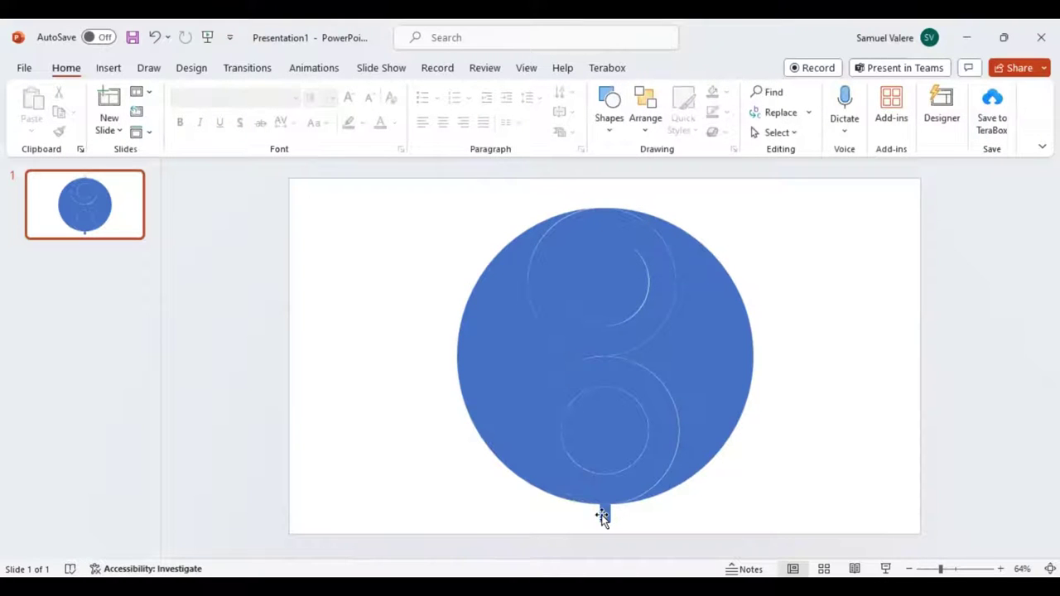
{"action": "left_click", "coordinate": [604, 513]}
{"action": "key", "text": "Delete"}
Step: Select the lower curved piece together with the large right half
{"action": "left_click", "coordinate": [662, 414]}
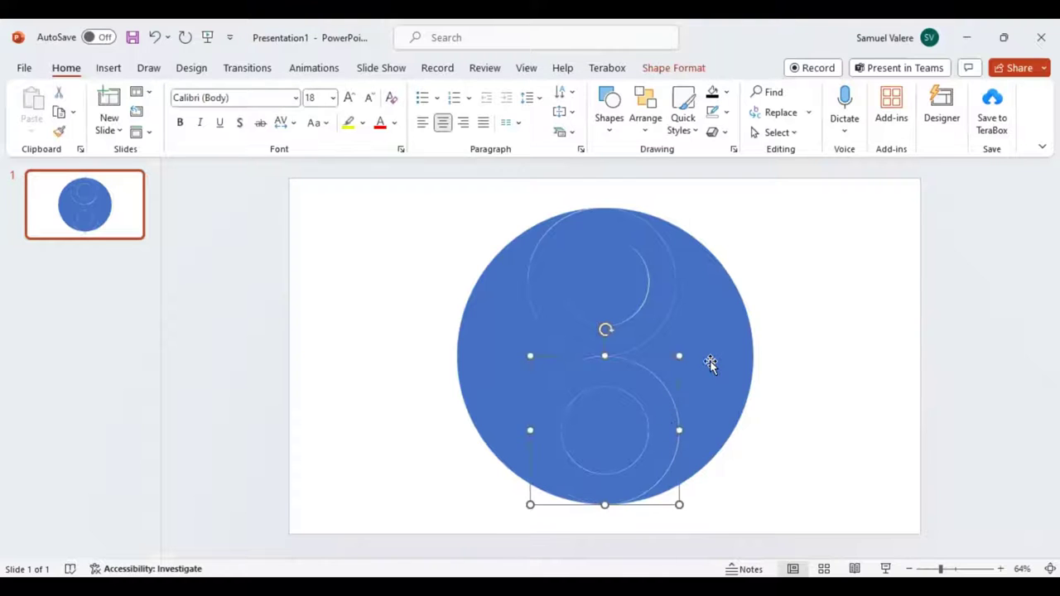
{"action": "left_click", "coordinate": [712, 355], "text": "shift"}
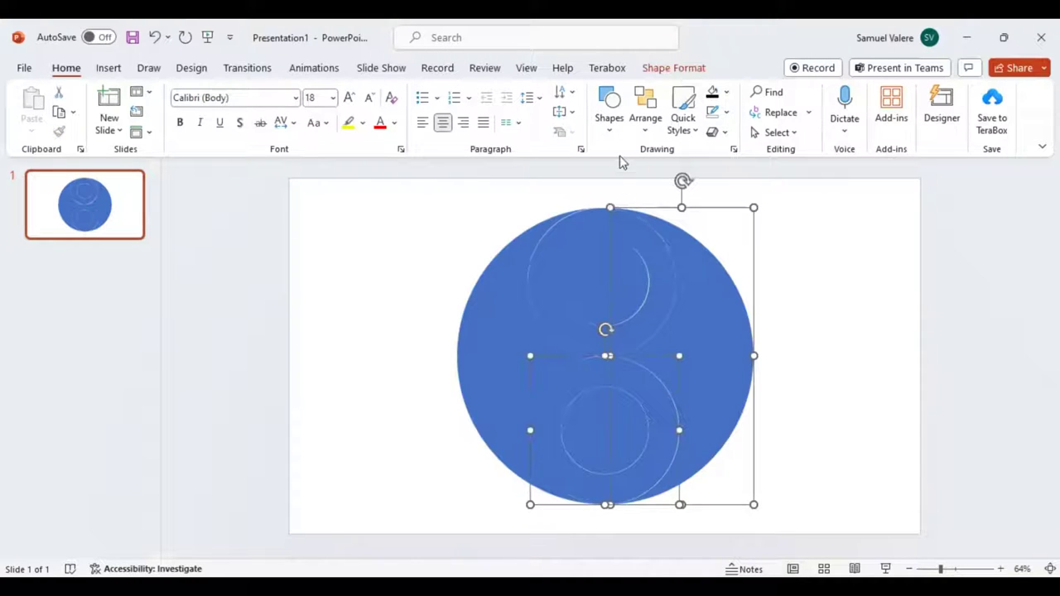
{"action": "left_click", "coordinate": [654, 70]}
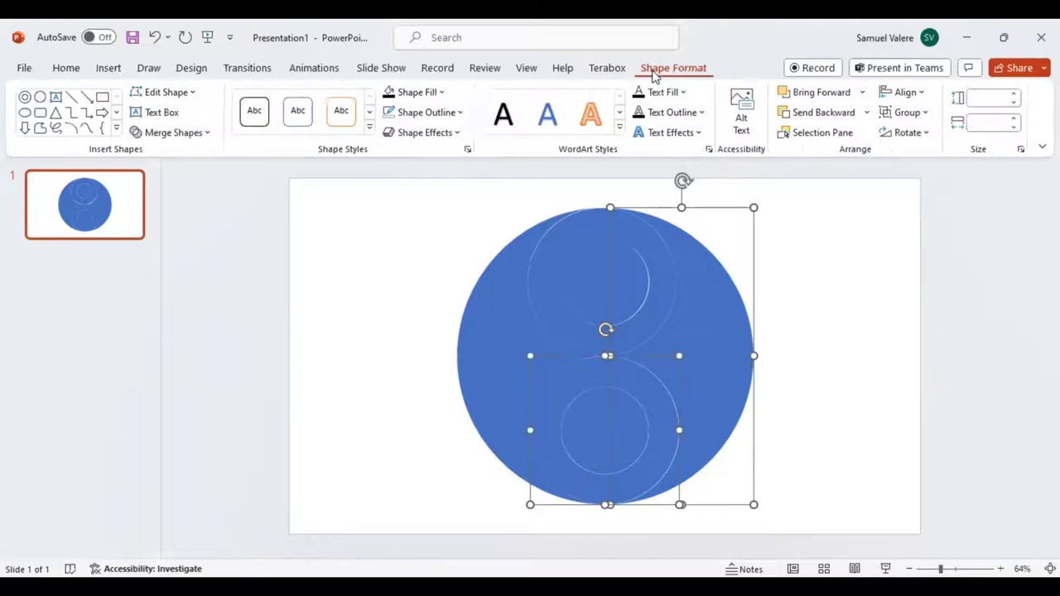
Step: Unite the lower curve and right half into one shape filled black
{"action": "left_click", "coordinate": [209, 134]}
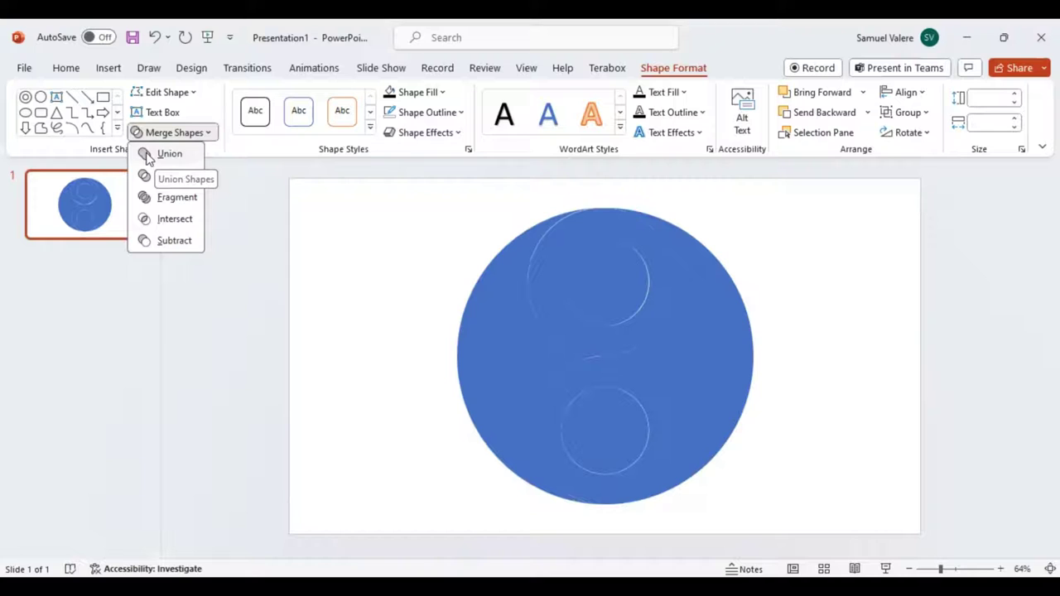
{"action": "key", "text": "Return"}
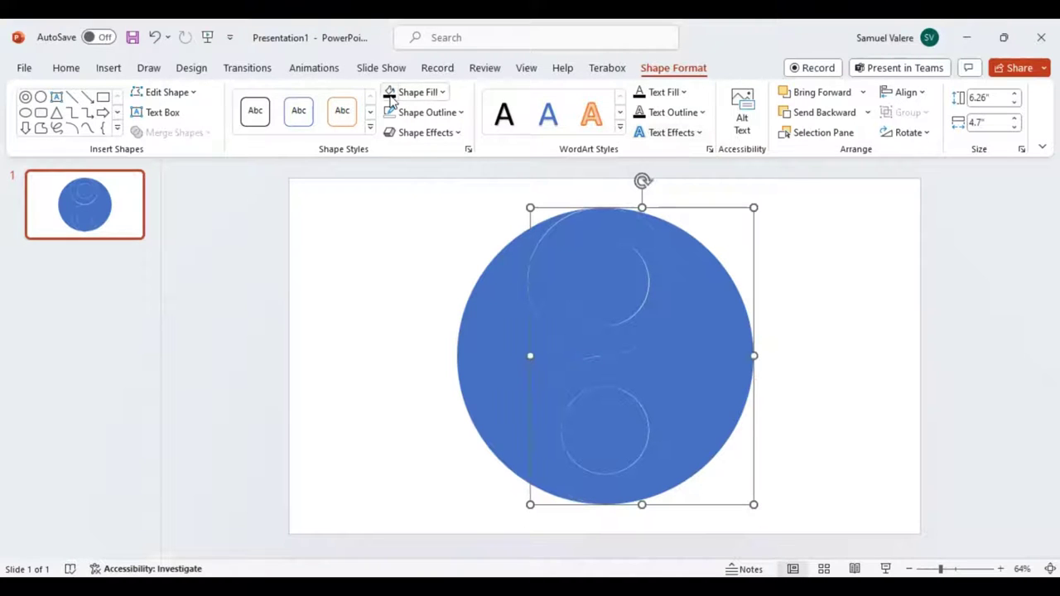
{"action": "left_click", "coordinate": [391, 96]}
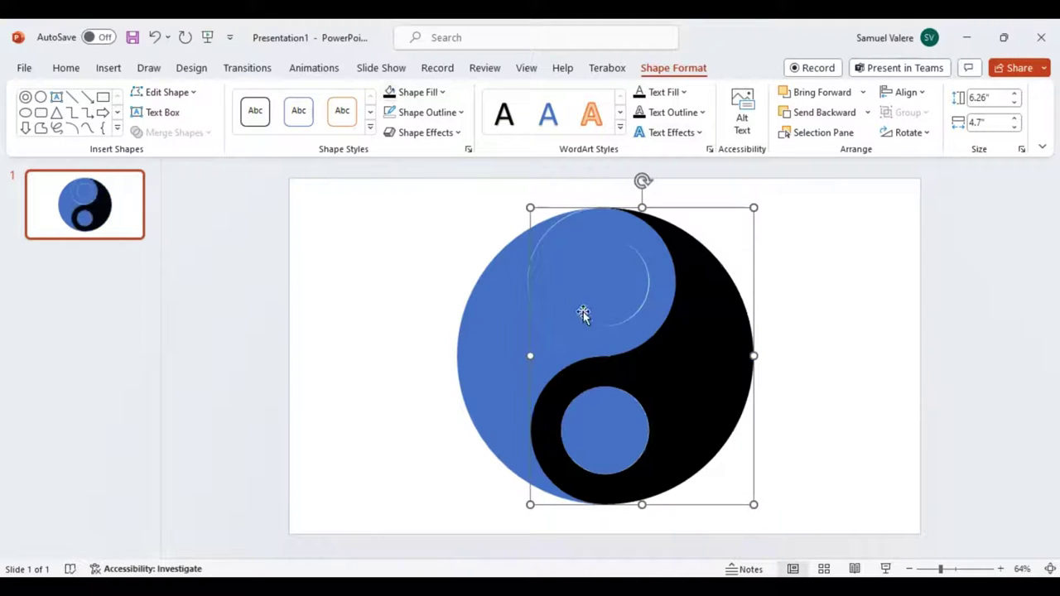
Step: Fill the lower small circle white, then select the upper half-circle piece
{"action": "left_click", "coordinate": [637, 438]}
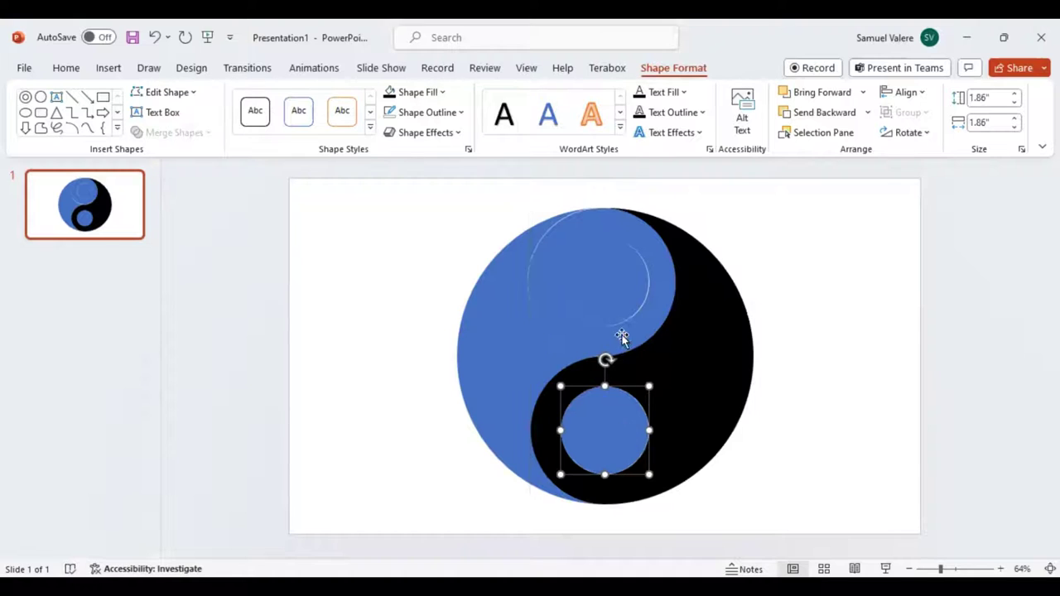
{"action": "left_click", "coordinate": [445, 92]}
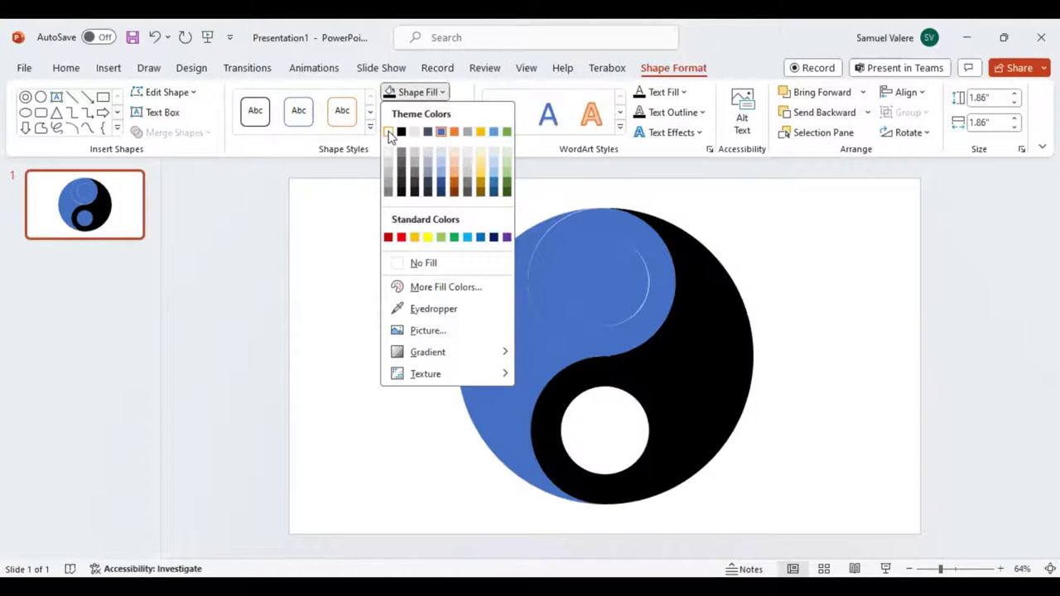
{"action": "left_click", "coordinate": [389, 132]}
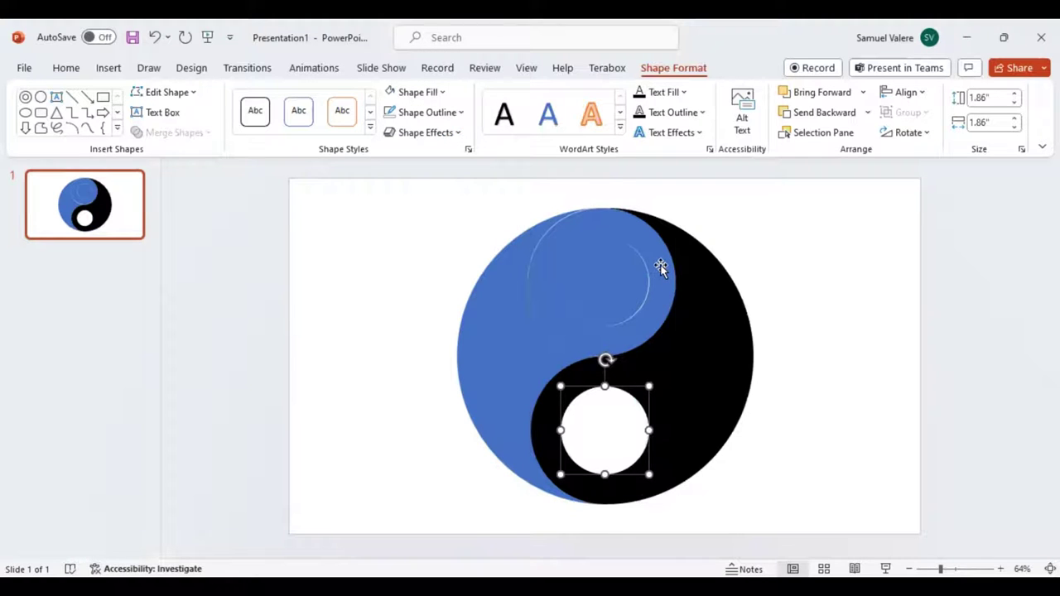
{"action": "left_click", "coordinate": [659, 265]}
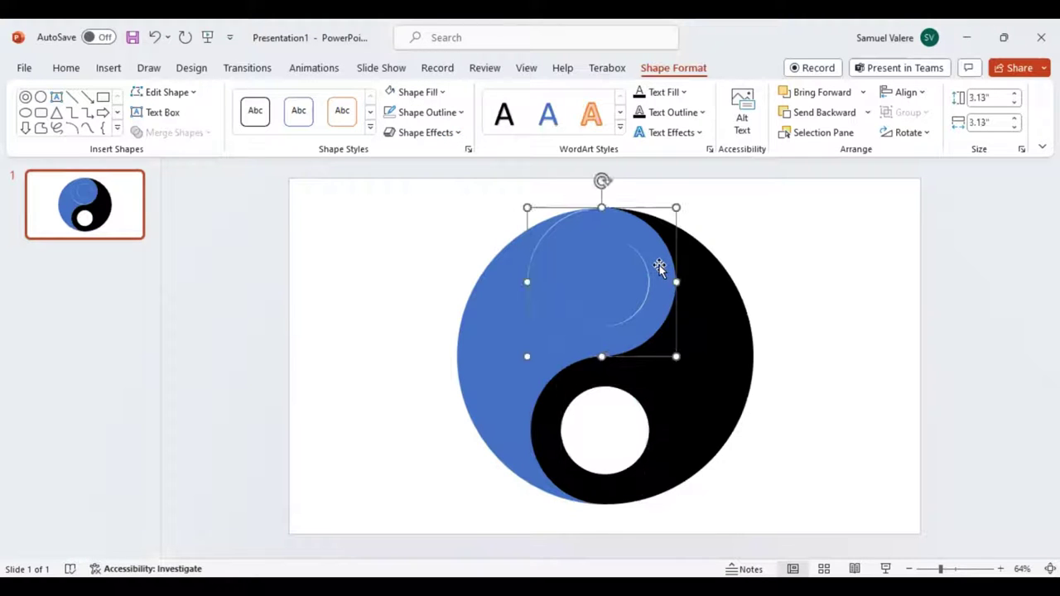
Step: Unite the upper and left blue pieces into one shape filled white
{"action": "left_click", "coordinate": [495, 300], "text": "shift"}
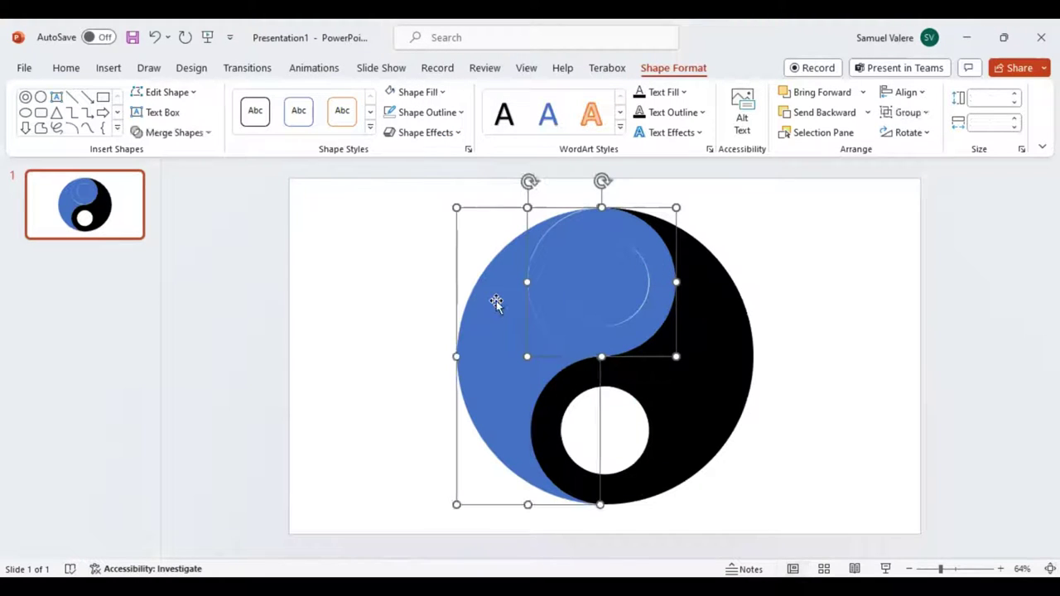
{"action": "left_click", "coordinate": [206, 134]}
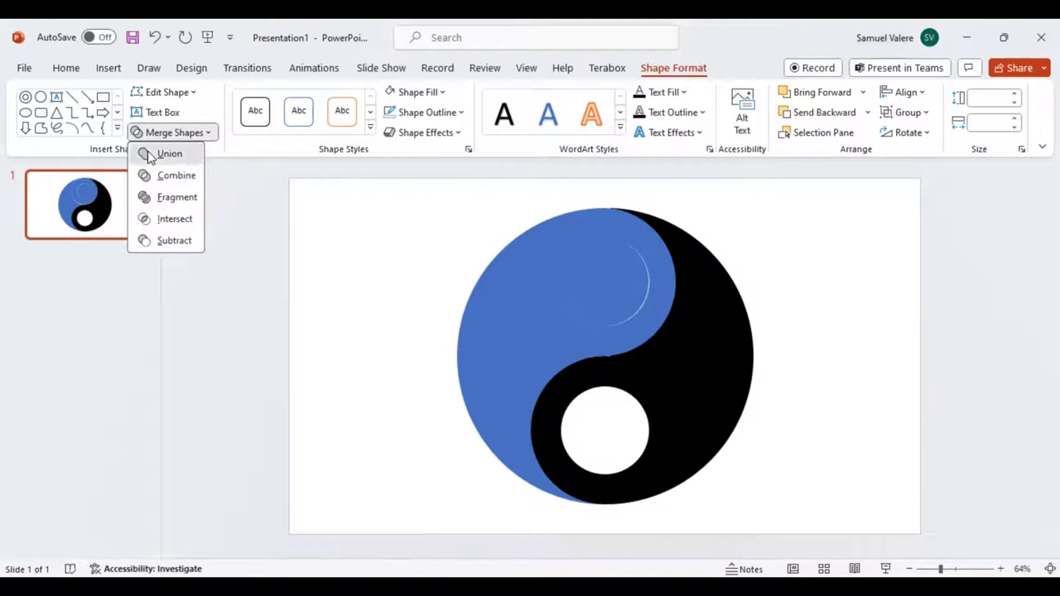
{"action": "left_click", "coordinate": [151, 154]}
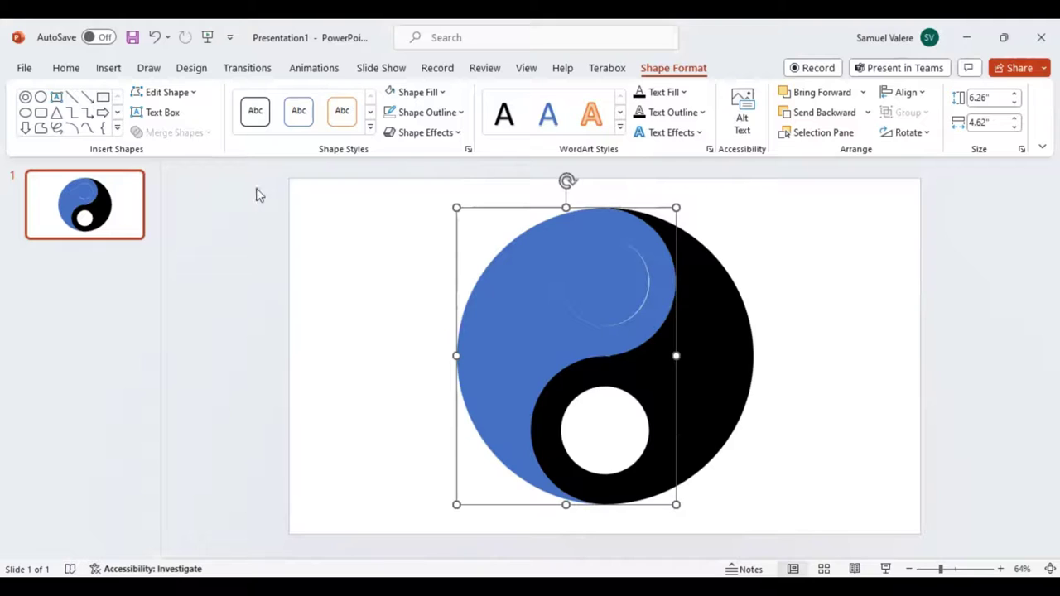
{"action": "left_click", "coordinate": [448, 97]}
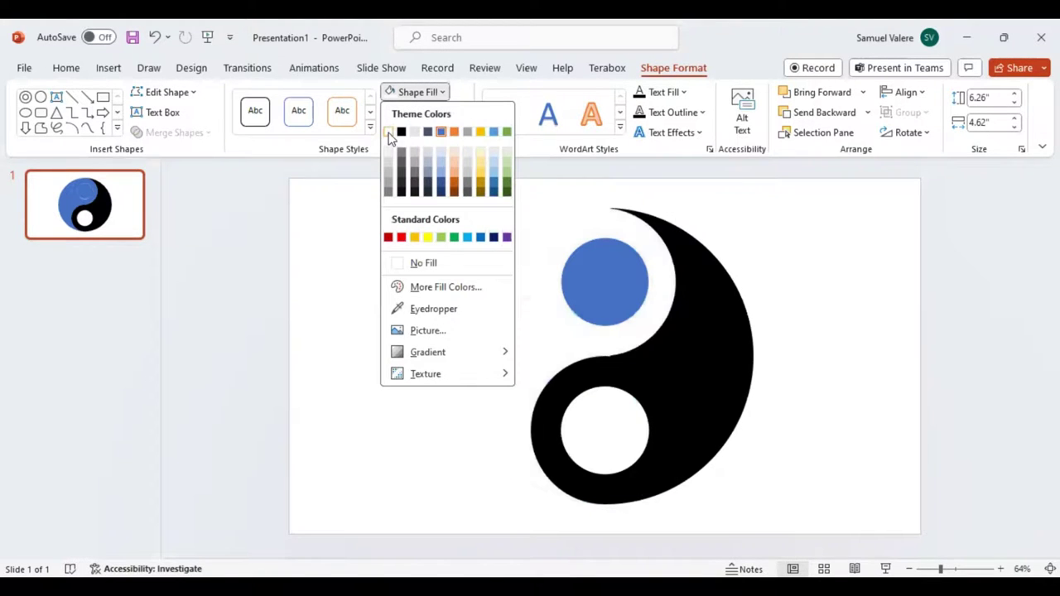
{"action": "left_click", "coordinate": [389, 133]}
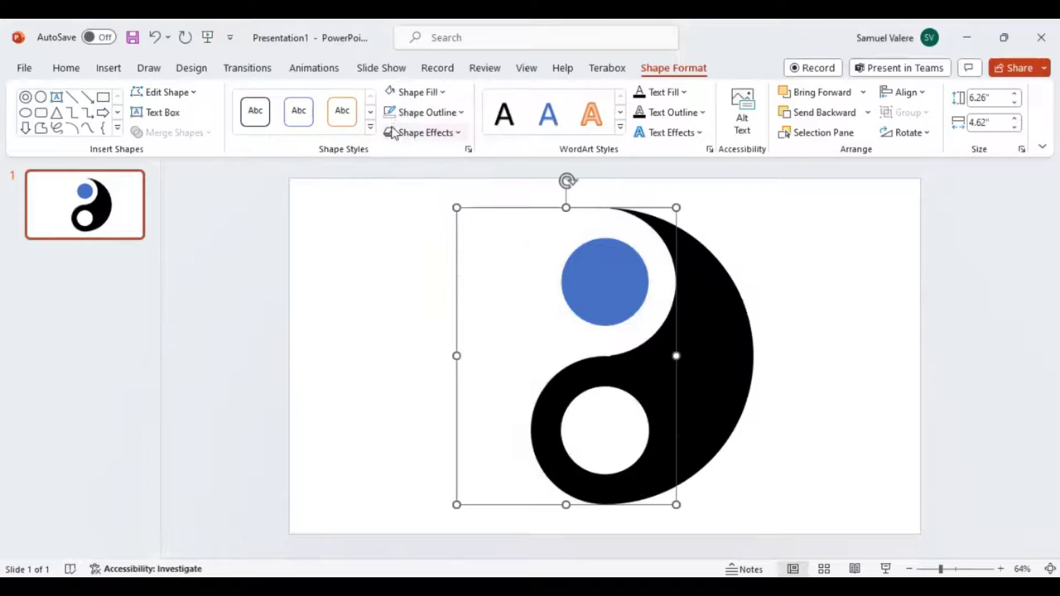
Step: Give both the white half and the black half thin black outlines
{"action": "left_click", "coordinate": [462, 113]}
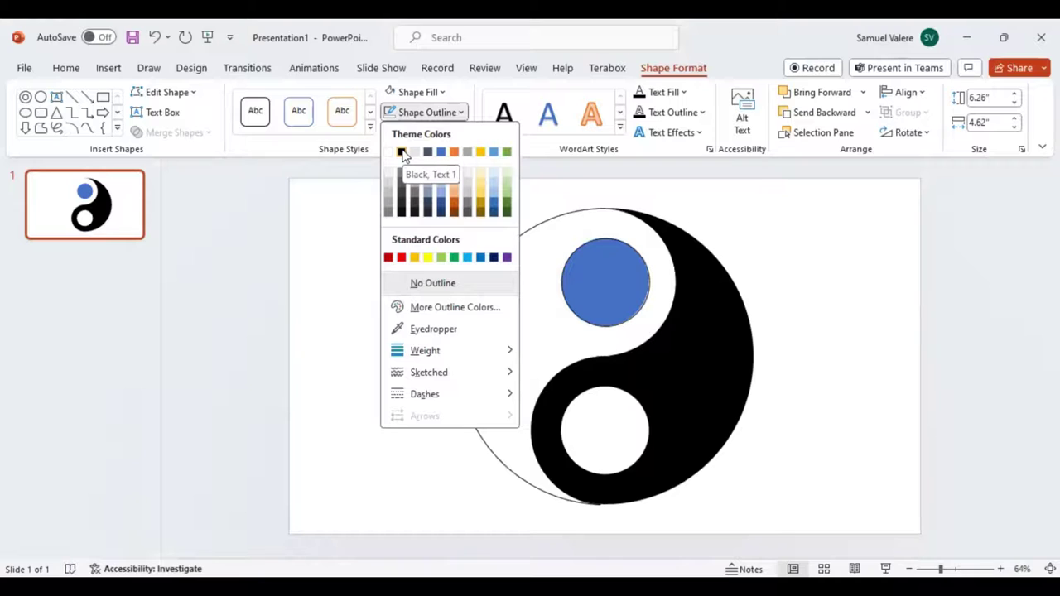
{"action": "left_click", "coordinate": [571, 245]}
{"action": "left_click", "coordinate": [705, 300]}
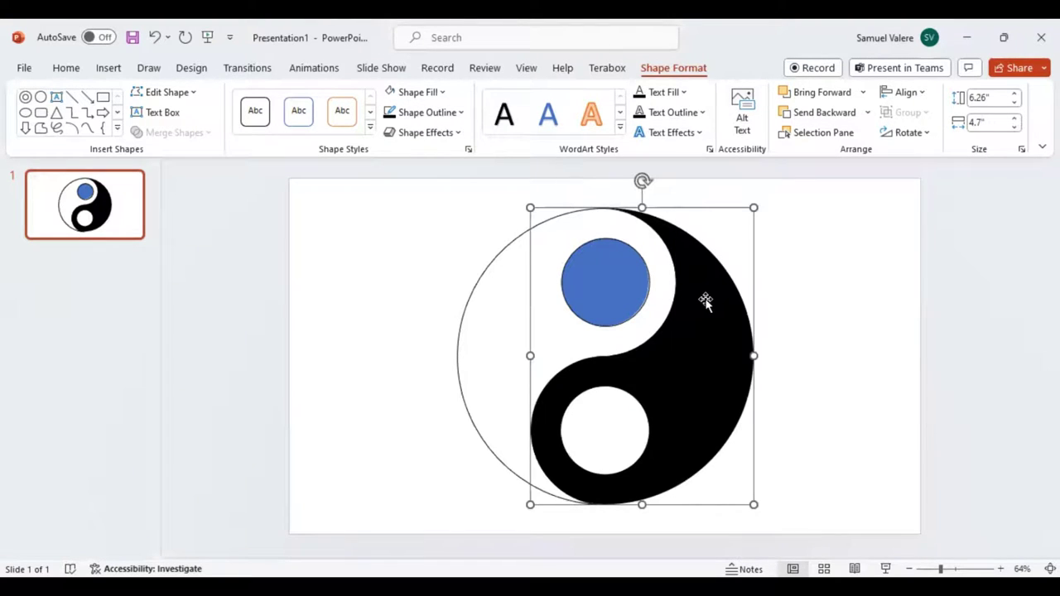
{"action": "left_click", "coordinate": [387, 111]}
Step: Fill the small upper blue circle black and remove its outline
{"action": "left_click", "coordinate": [610, 288]}
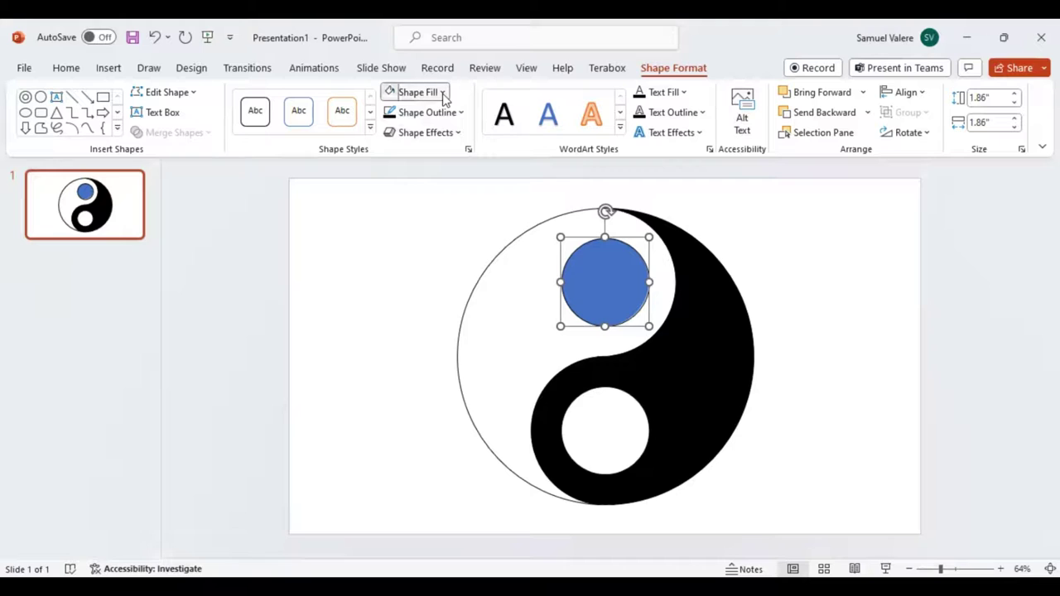
{"action": "left_click", "coordinate": [403, 134]}
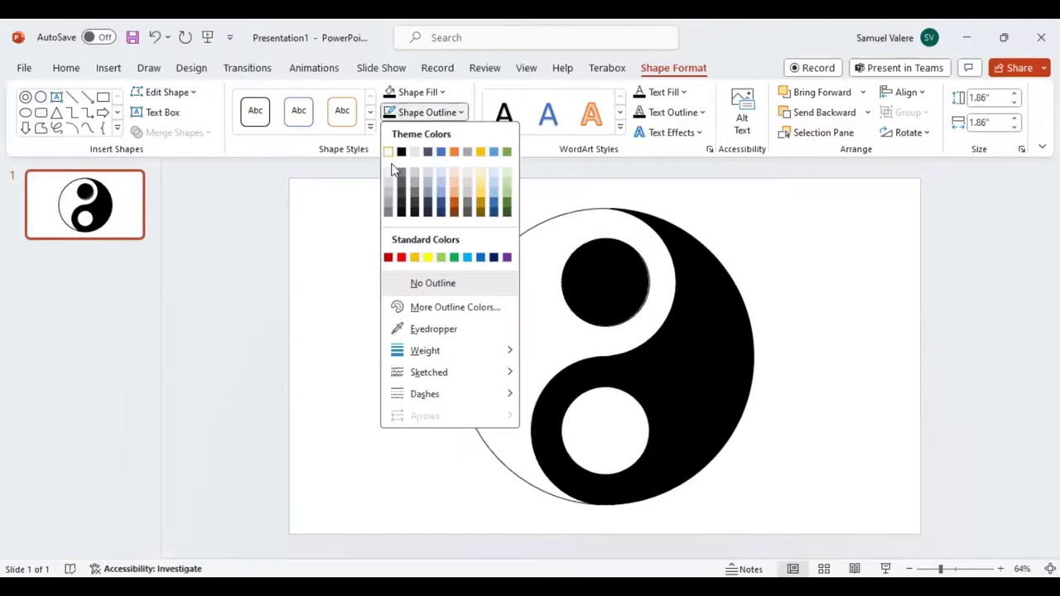
{"action": "left_click", "coordinate": [403, 284]}
Step: Nudge the upper black inner circle slightly right and down, then deselect it
{"action": "left_click", "coordinate": [601, 432]}
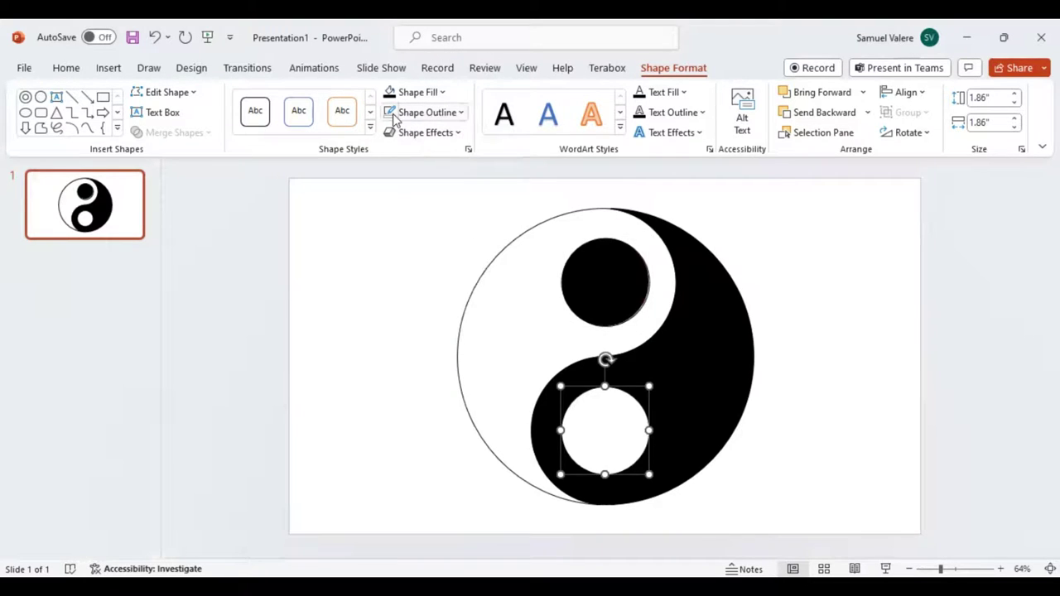
{"action": "left_click", "coordinate": [602, 276]}
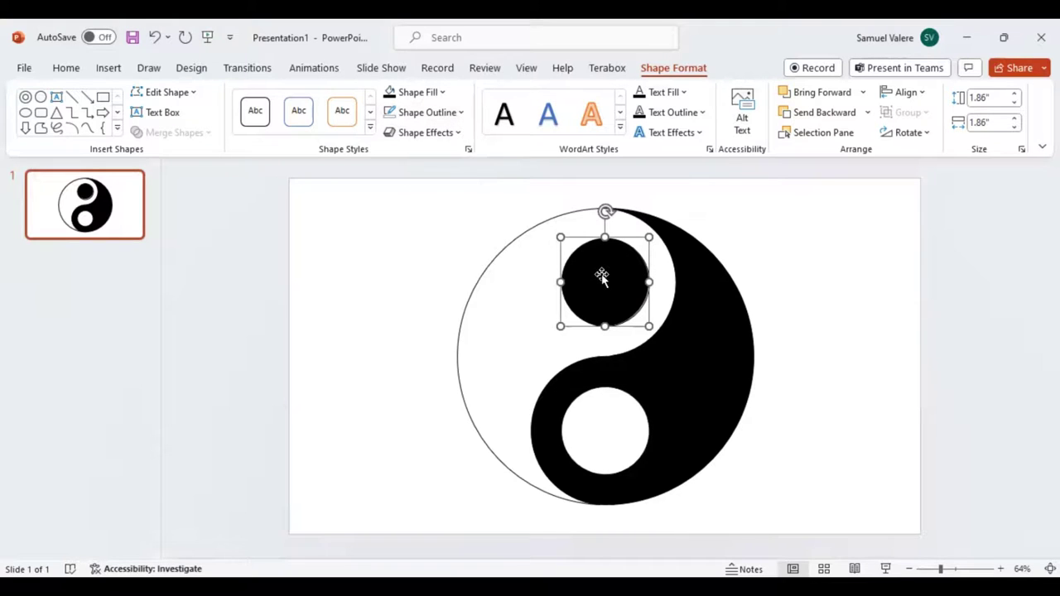
{"action": "key", "text": "ctrl+Right"}
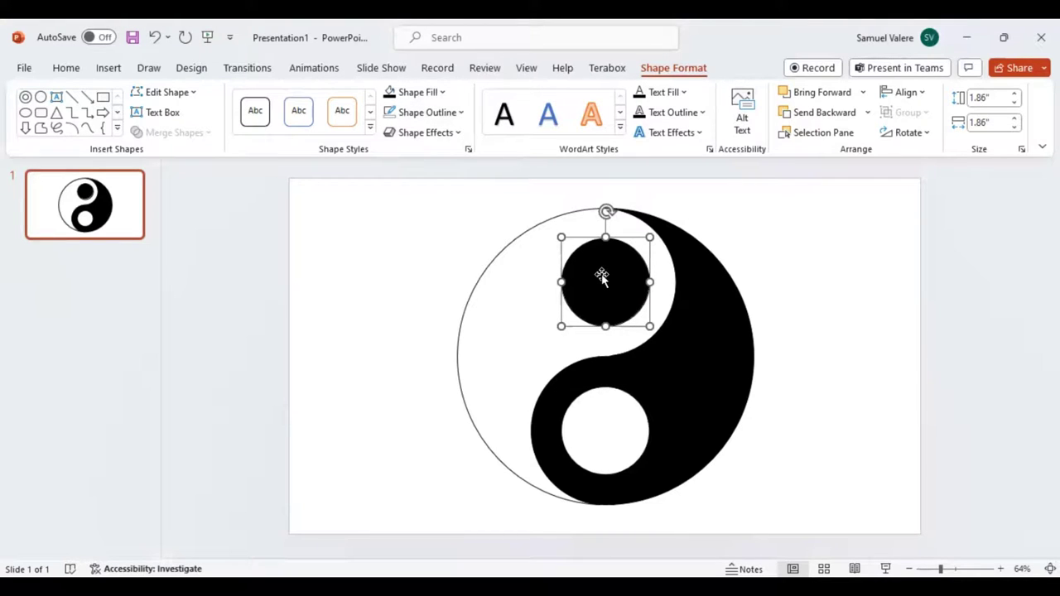
{"action": "key", "text": "ctrl+Down"}
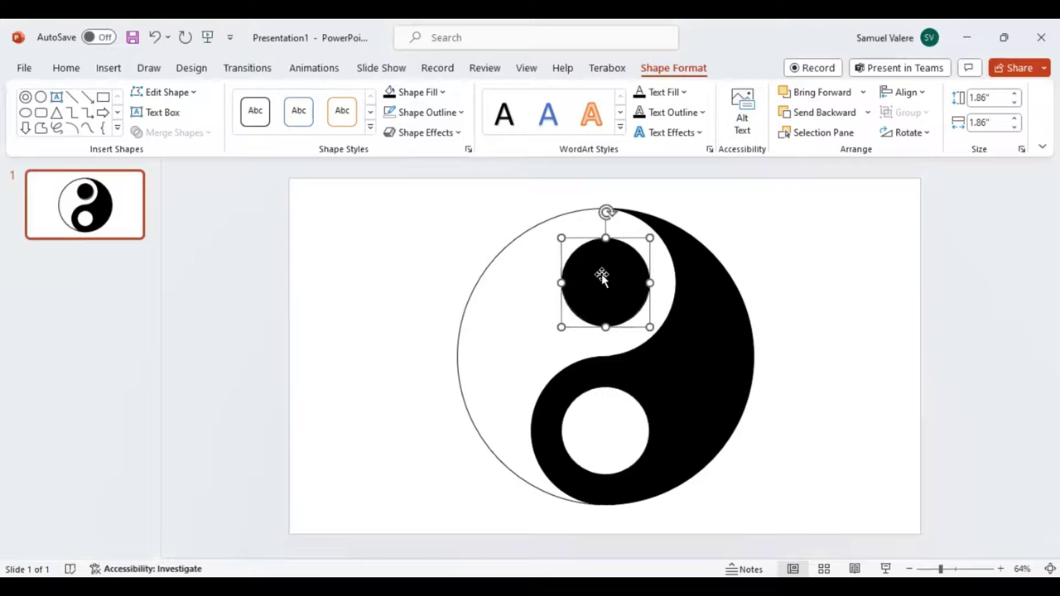
{"action": "left_click", "coordinate": [818, 293]}
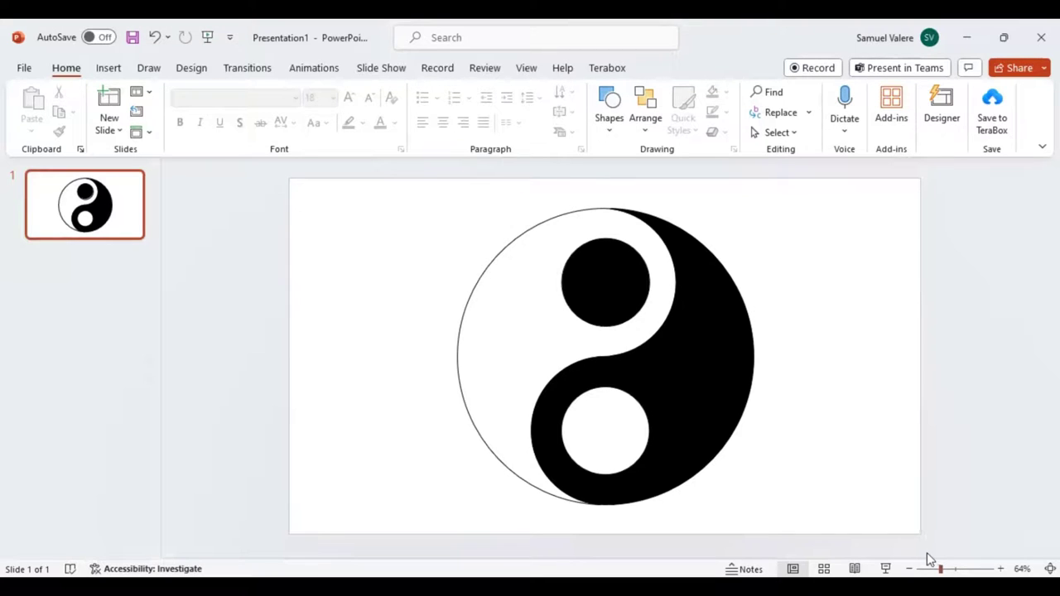
Step: Select all yin-yang pieces and group them into a single object
{"action": "left_click_drag", "start_coordinate": [403, 183], "coordinate": [815, 520]}
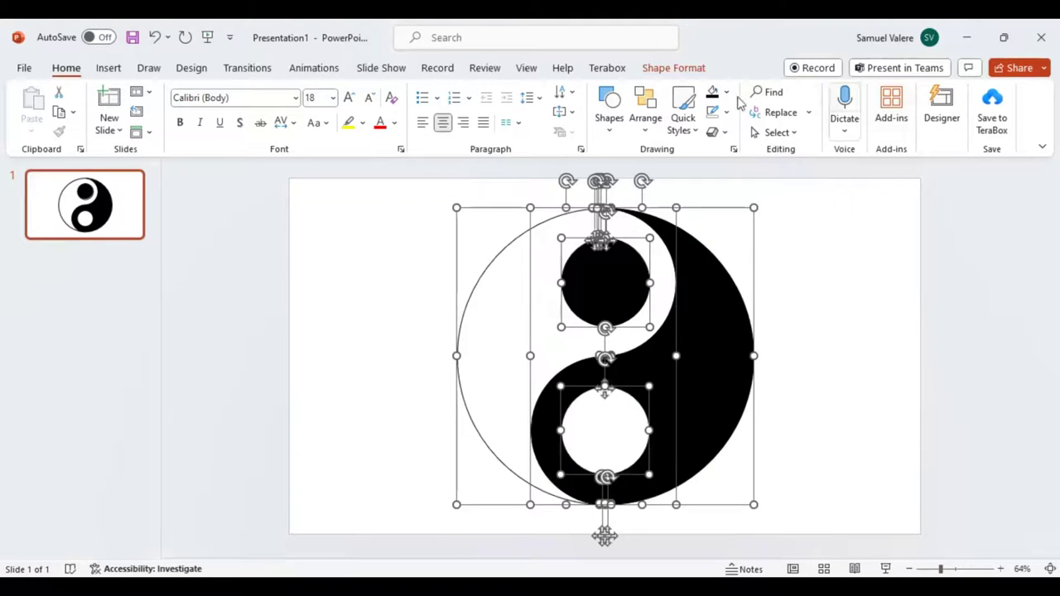
{"action": "left_click", "coordinate": [672, 70]}
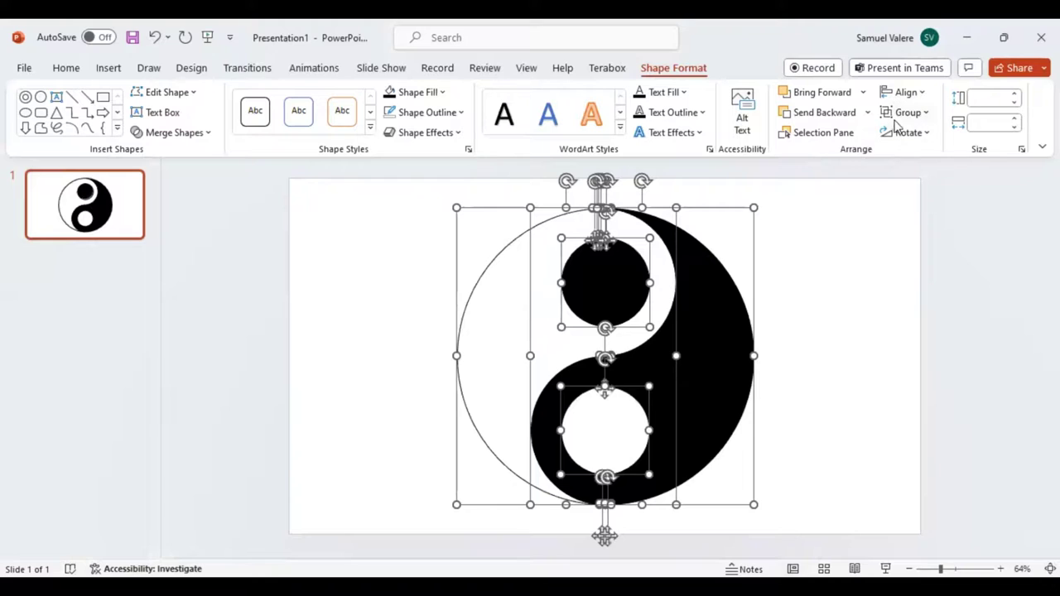
{"action": "left_click", "coordinate": [927, 114]}
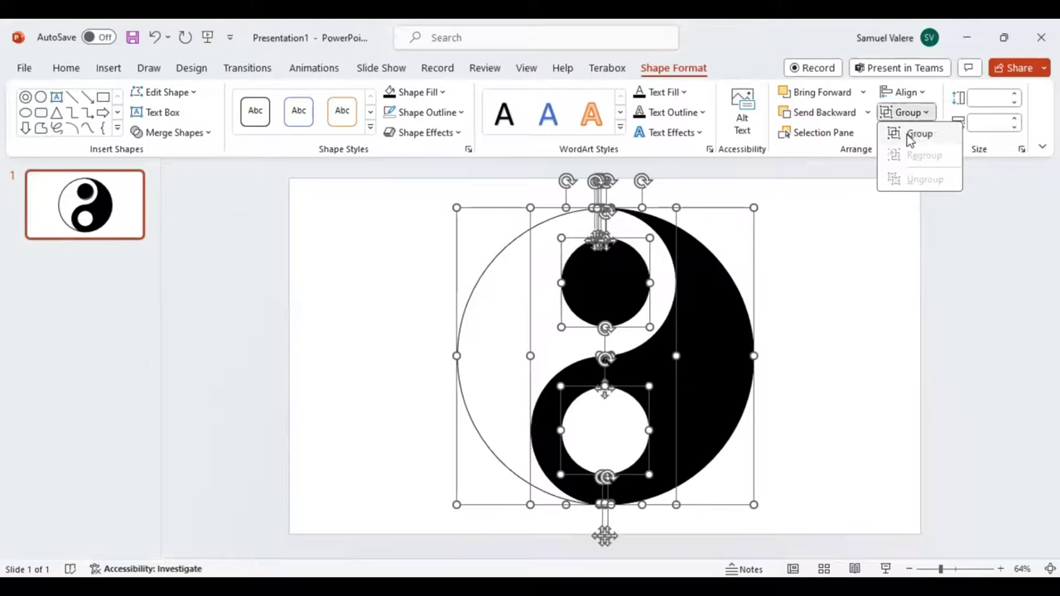
{"action": "left_click", "coordinate": [905, 137]}
Step: Shift the grouped symbol slightly left and up, with the whole slide in view
{"action": "left_click_drag", "start_coordinate": [709, 385], "coordinate": [704, 361]}
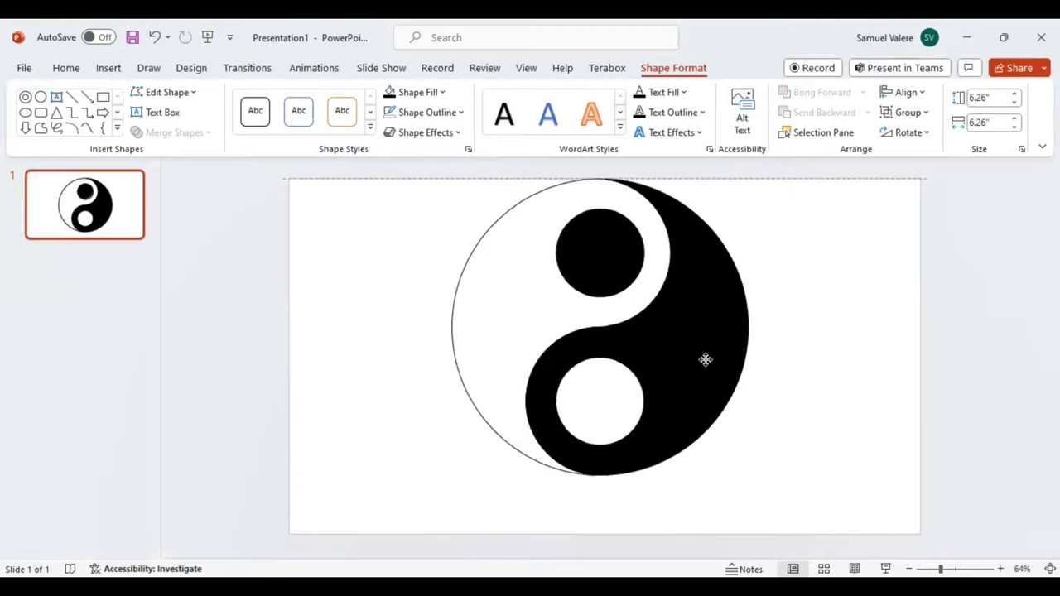
{"action": "left_click_drag", "start_coordinate": [704, 362], "coordinate": [703, 362]}
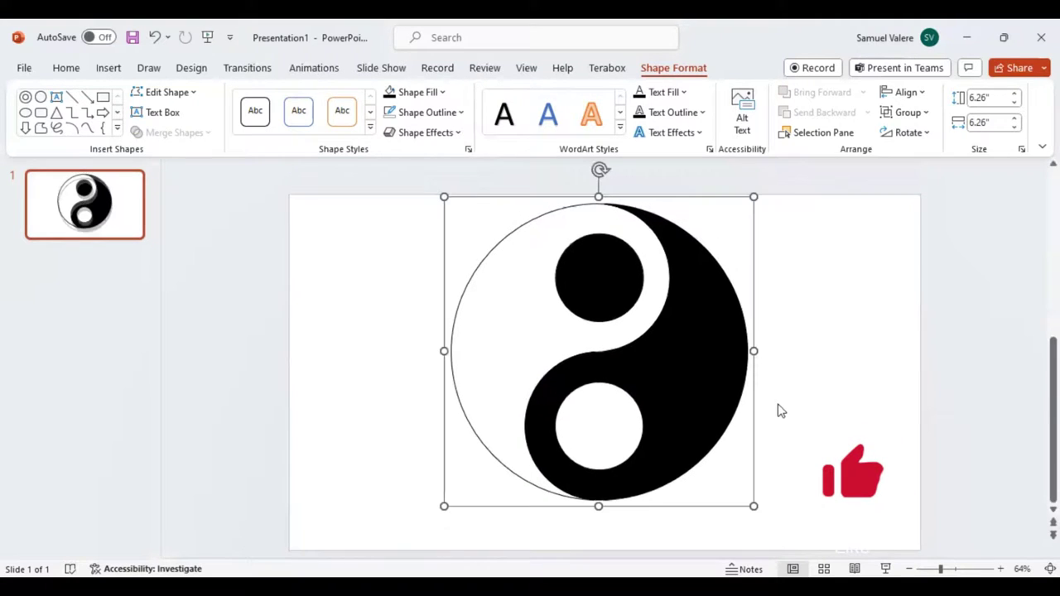
{"action": "left_click", "coordinate": [935, 569]}
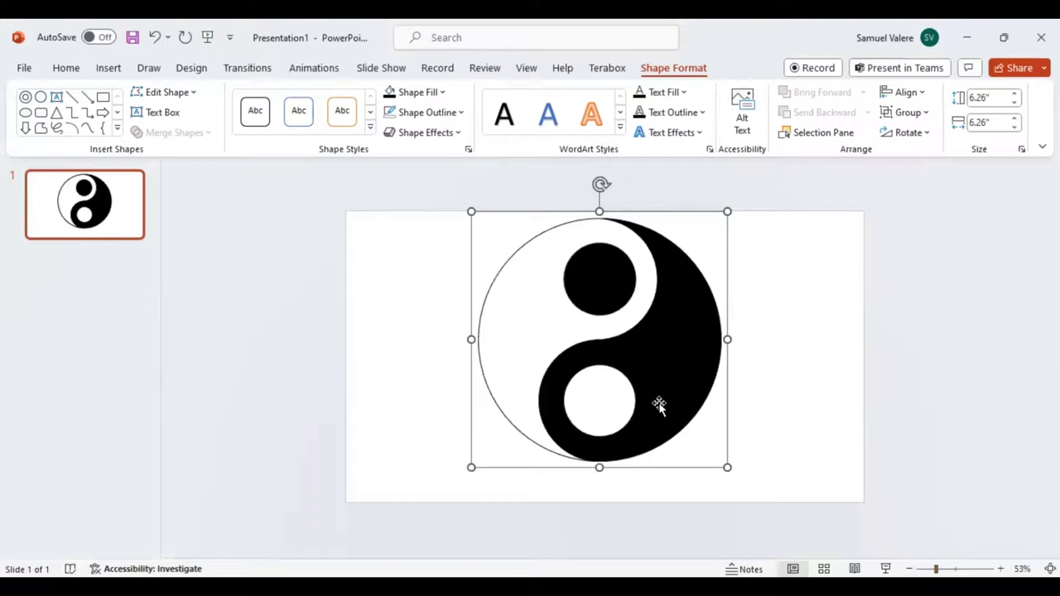
{"action": "key", "text": "Up"}
{"action": "key", "text": "Up"}
{"action": "key", "text": "Up"}
{"action": "key", "text": "Up"}
{"action": "key", "text": "Up"}
{"action": "key", "text": "Up"}
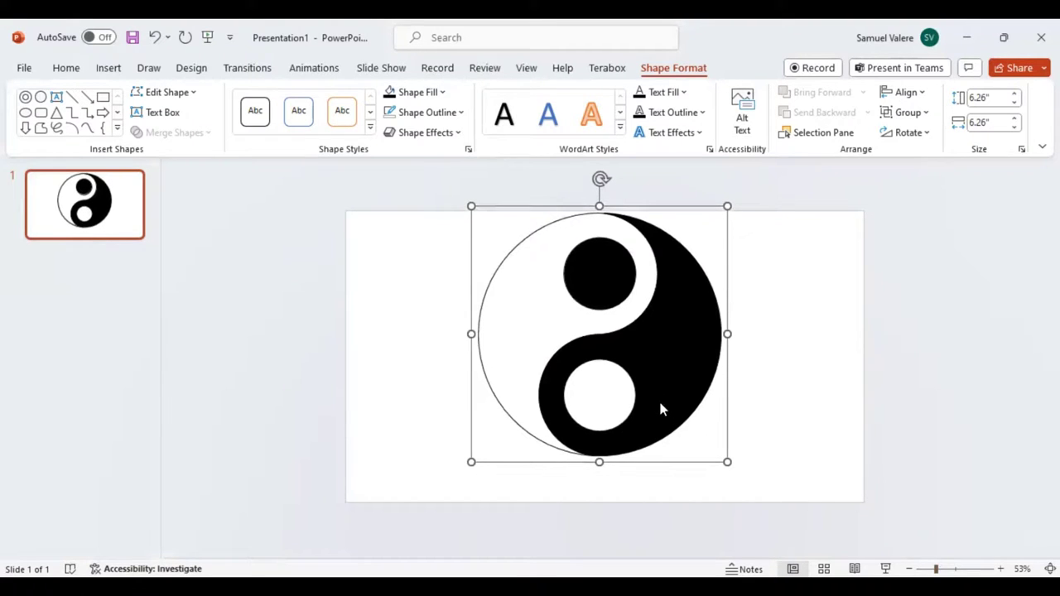
Step: Draw a text box below the symbol at the slide's lower left and type 'Ying Yang LOGO'
{"action": "left_click", "coordinate": [168, 114]}
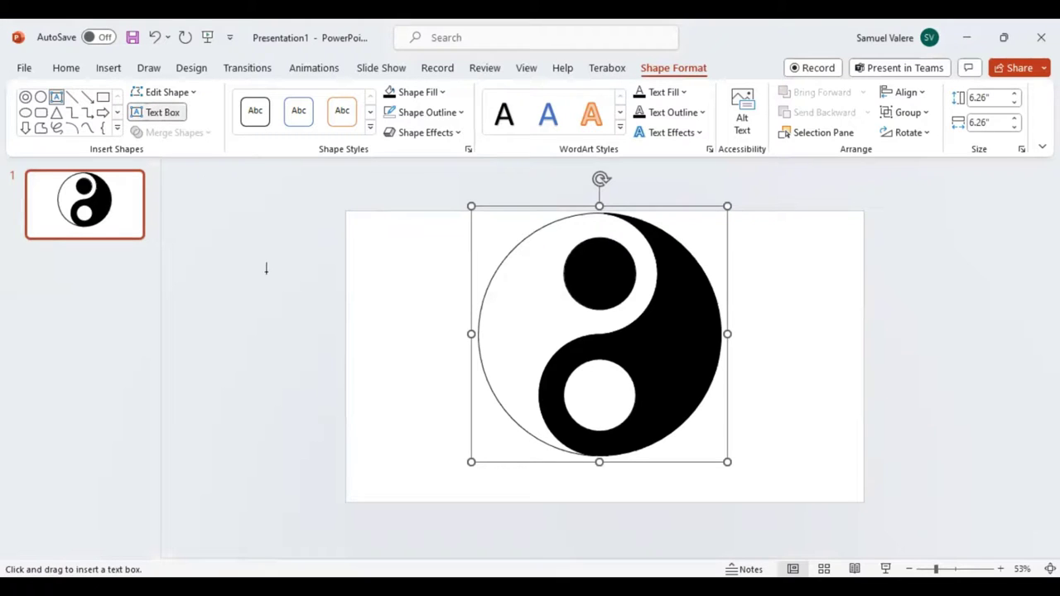
{"action": "left_click_drag", "start_coordinate": [387, 416], "coordinate": [567, 472]}
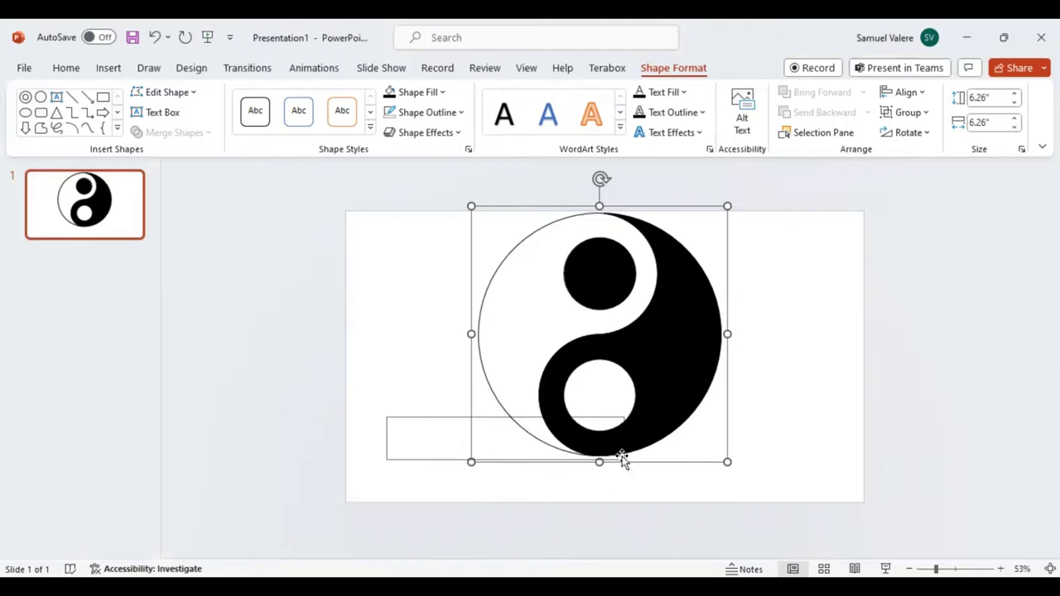
{"action": "left_click_drag", "start_coordinate": [567, 472], "coordinate": [624, 460]}
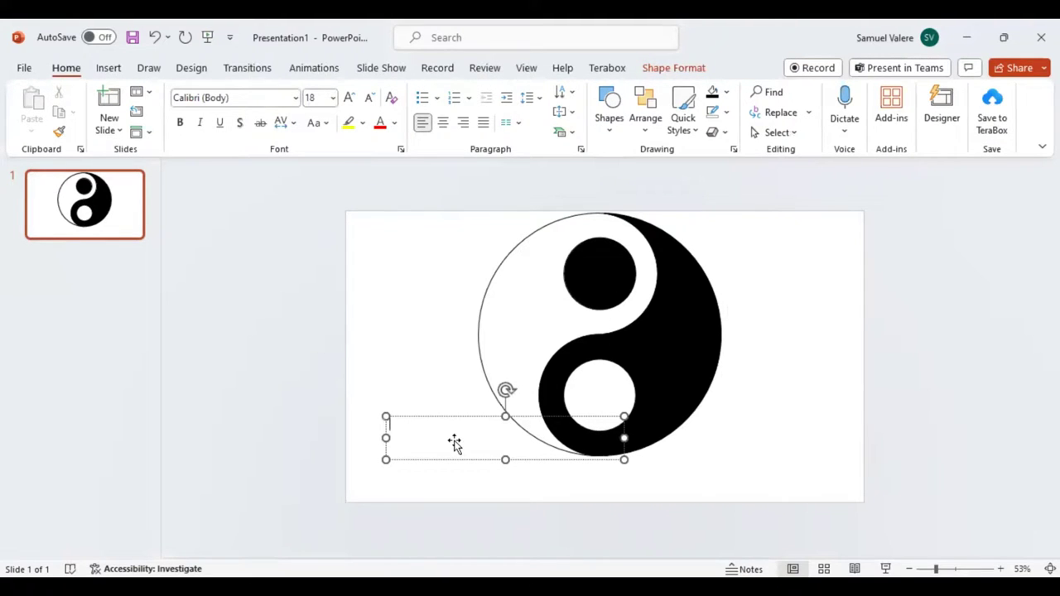
{"action": "type", "text": "Yin"}
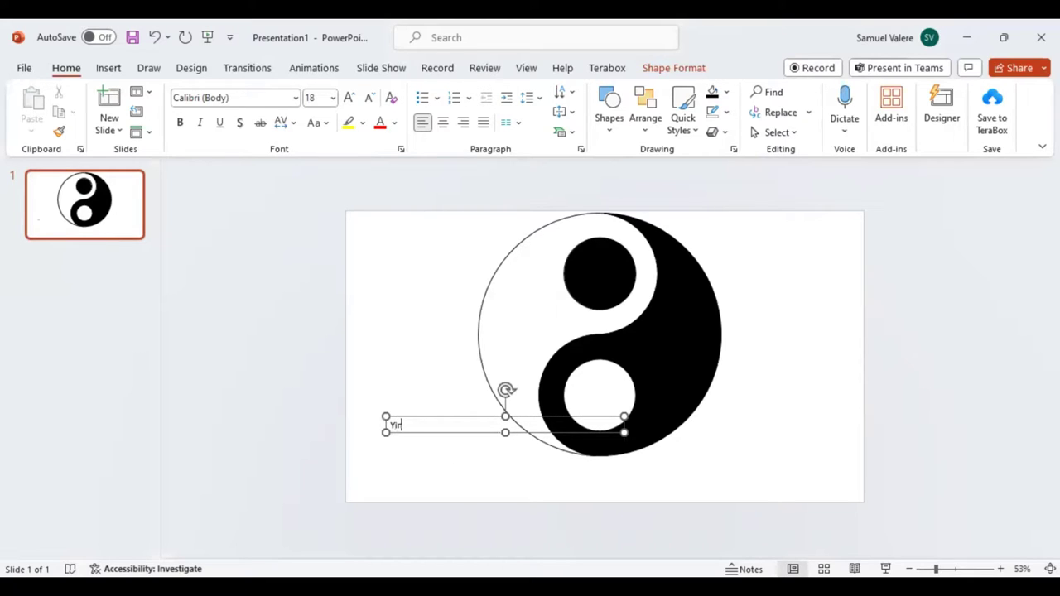
{"action": "type", "text": "g Yang"}
{"action": "type", "text": " LOGO"}
Step: Set the whole caption's font to Arial Black
{"action": "triple_click", "coordinate": [402, 428]}
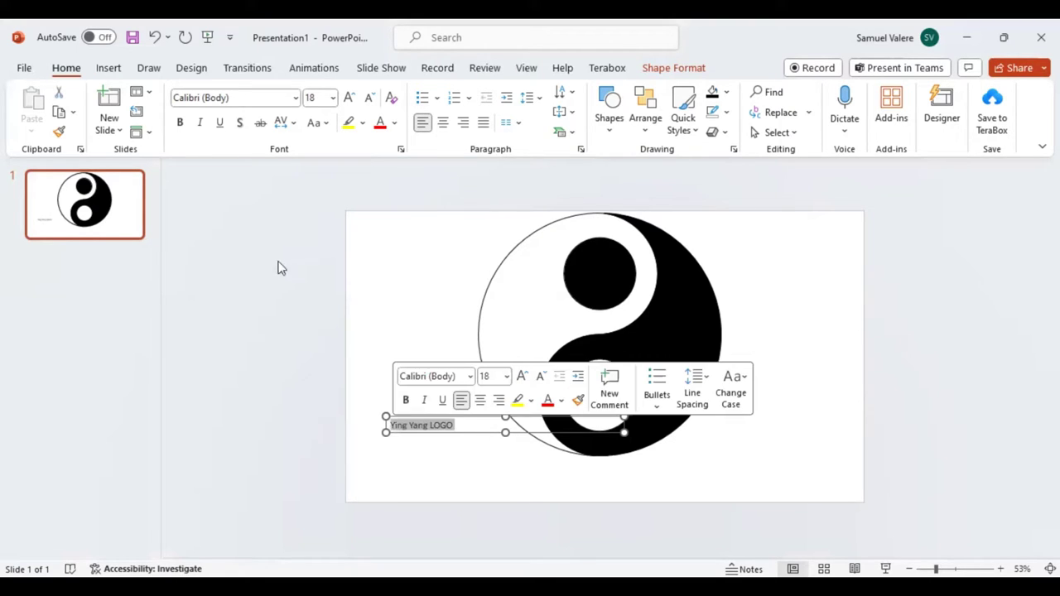
{"action": "left_click", "coordinate": [294, 98]}
{"action": "left_click", "coordinate": [294, 99]}
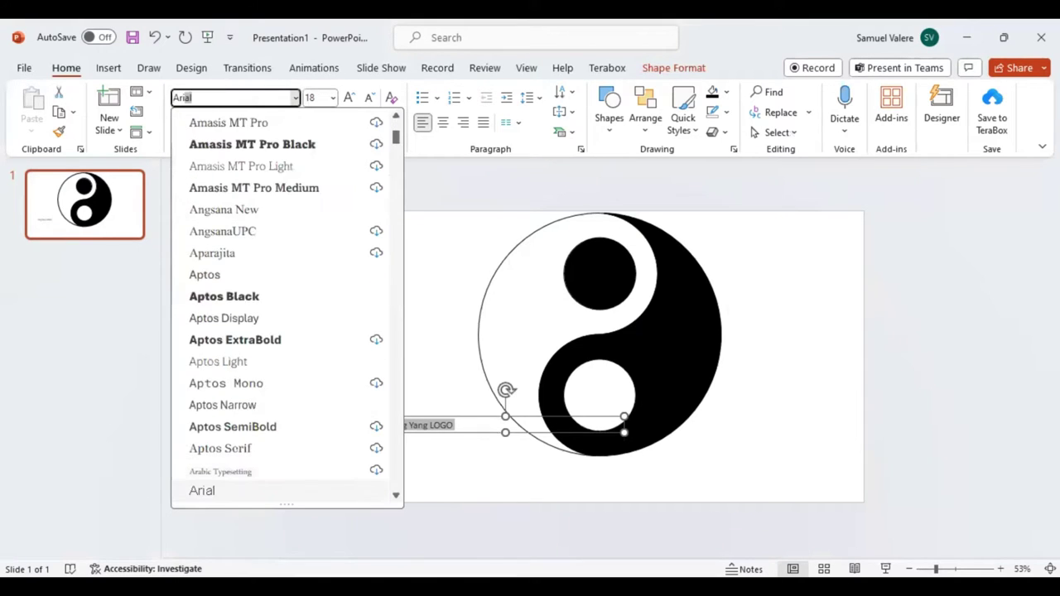
{"action": "type", "text": "Arial"}
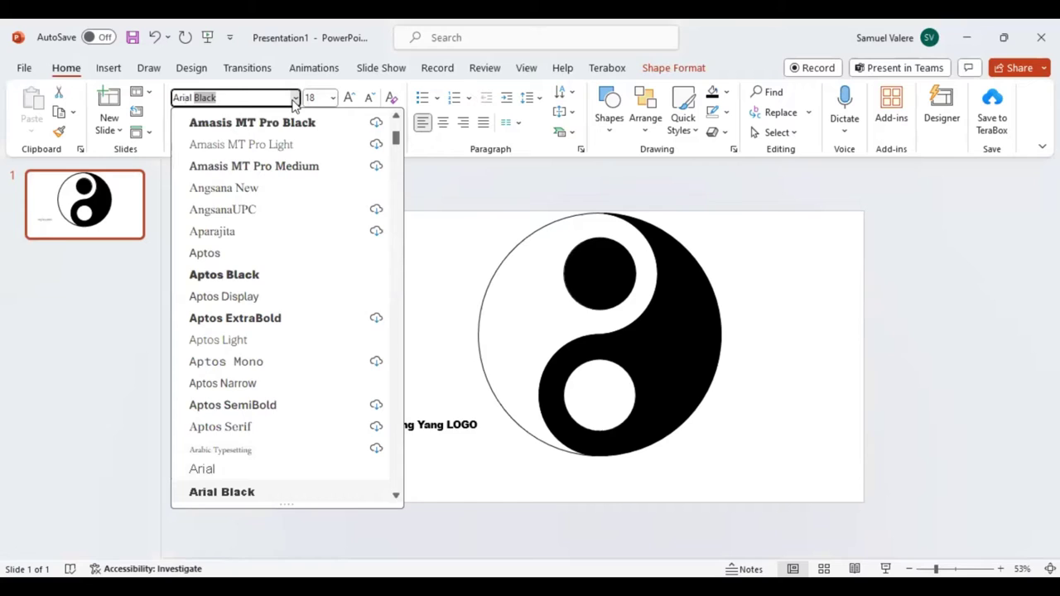
{"action": "key", "text": "Return"}
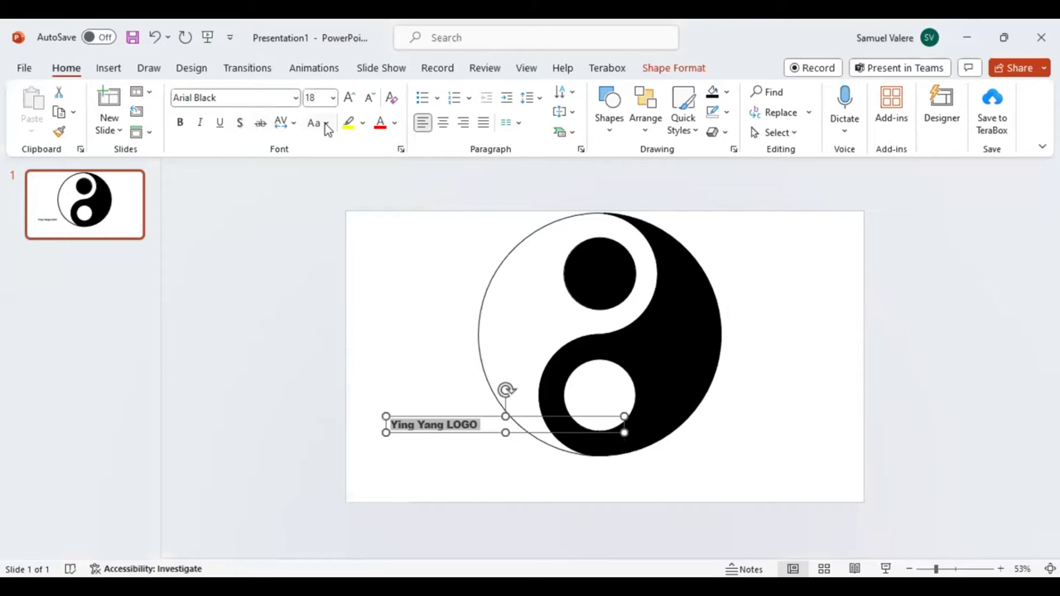
Step: Make the caption UPPERCASE, centred, 40 pt, and position it under the circle with the symbol selected too
{"action": "left_click", "coordinate": [326, 124]}
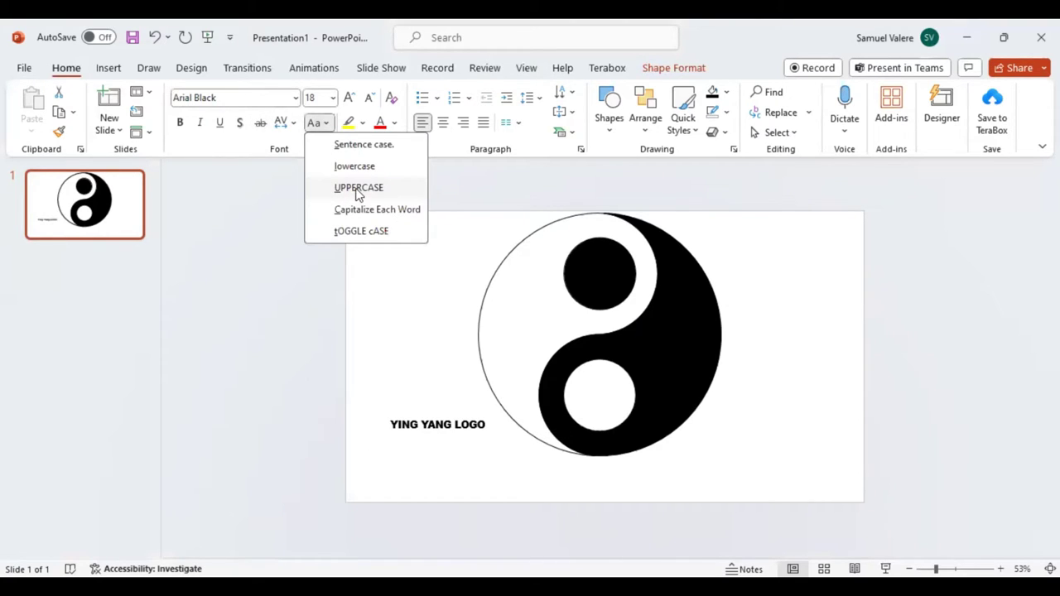
{"action": "left_click", "coordinate": [358, 188]}
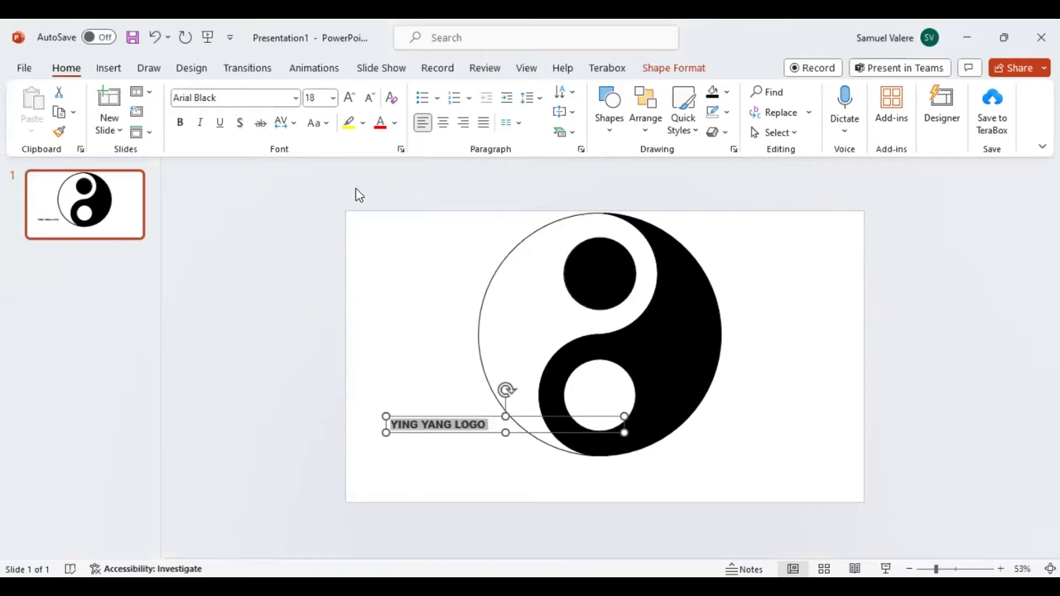
{"action": "left_click", "coordinate": [443, 122]}
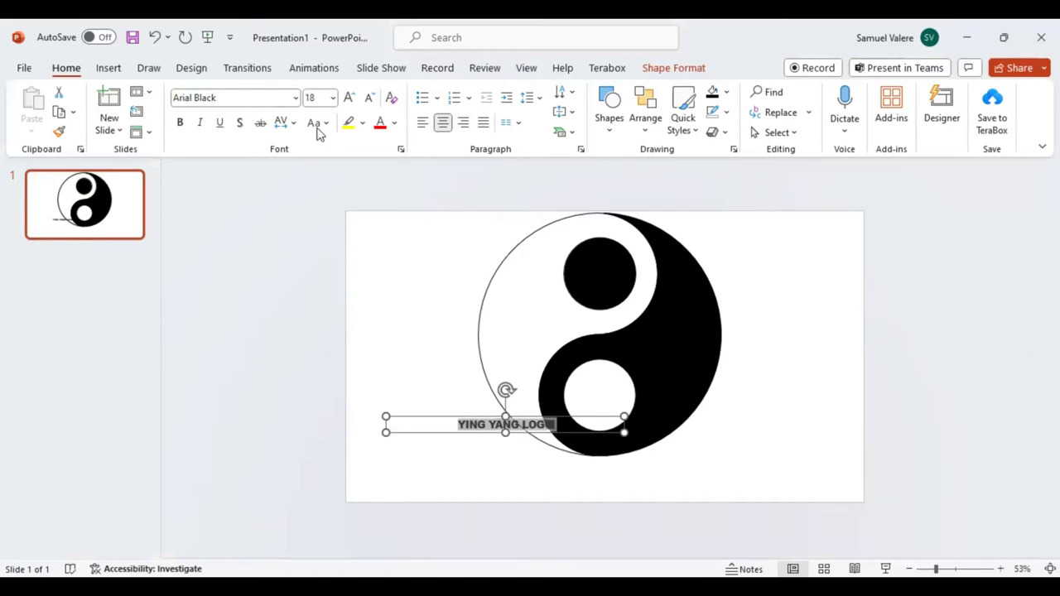
{"action": "left_click", "coordinate": [350, 98]}
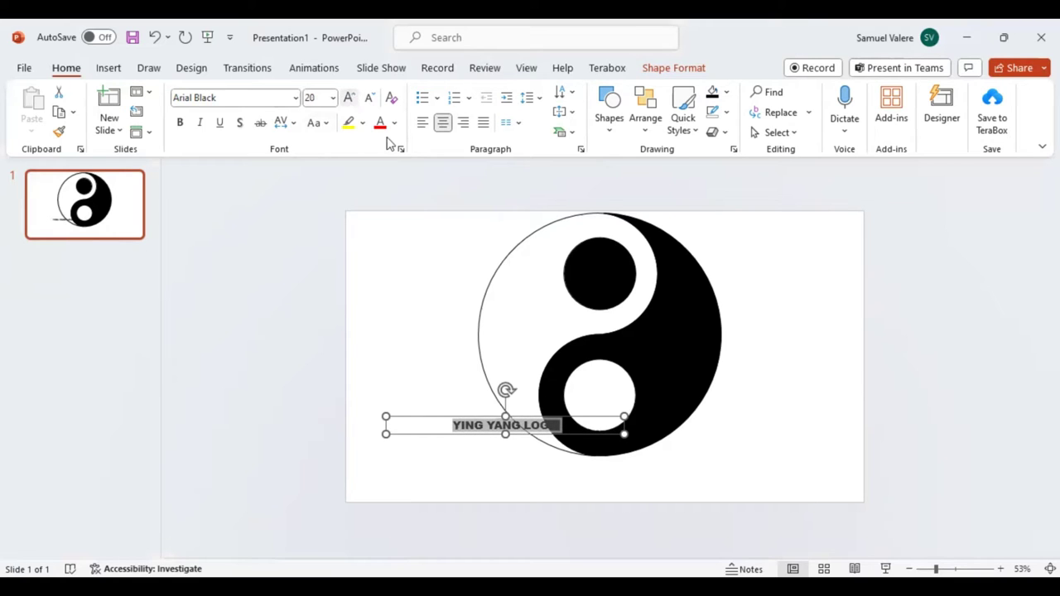
{"action": "key", "text": "ctrl+shift+period"}
{"action": "key", "text": "ctrl+shift+period"}
{"action": "key", "text": "ctrl+shift+period"}
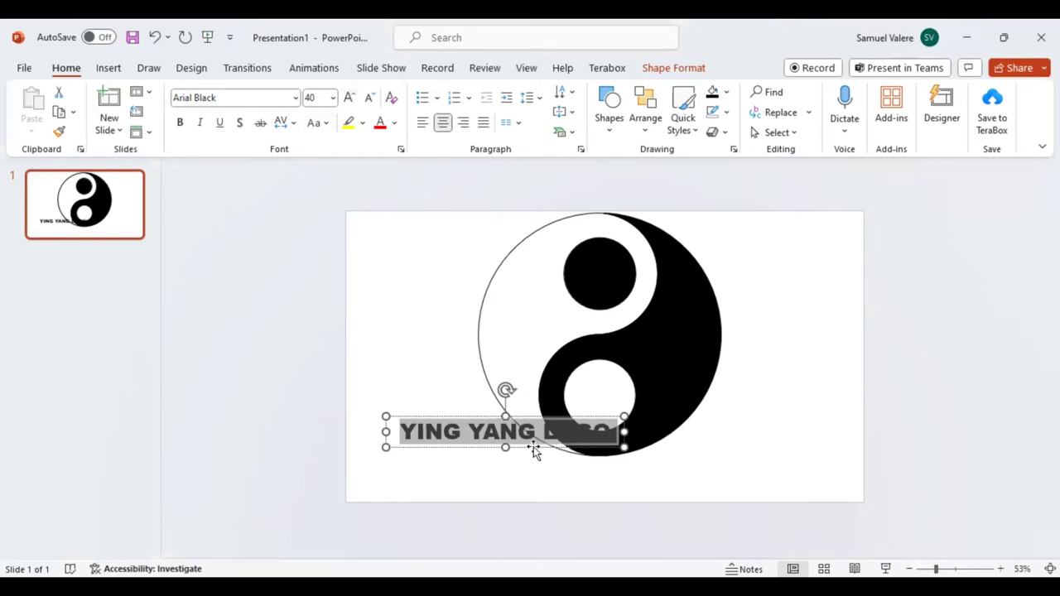
{"action": "left_click_drag", "start_coordinate": [534, 450], "coordinate": [624, 487]}
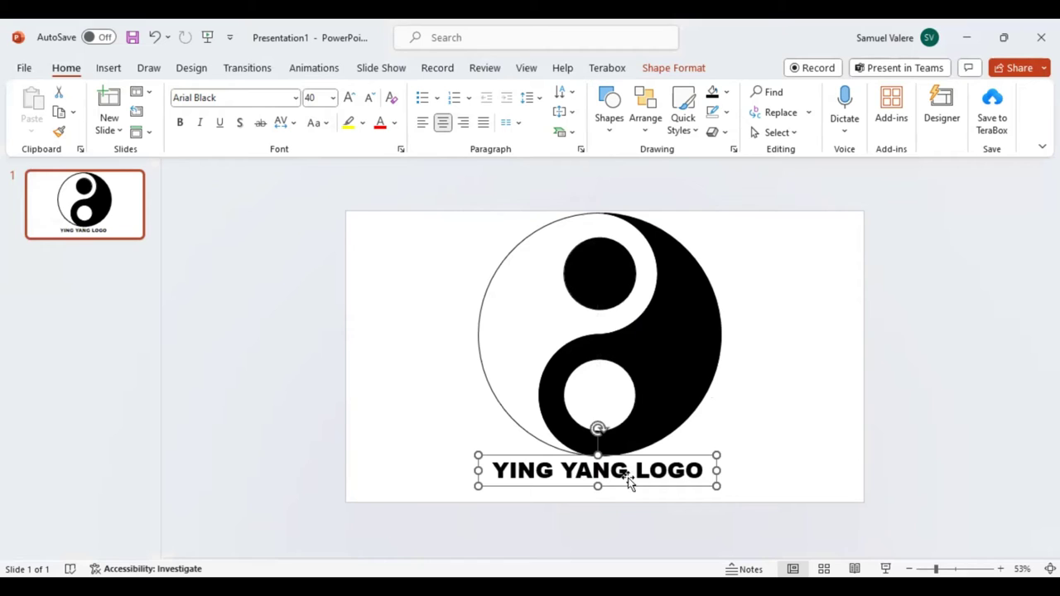
{"action": "left_click", "coordinate": [698, 375], "text": "shift"}
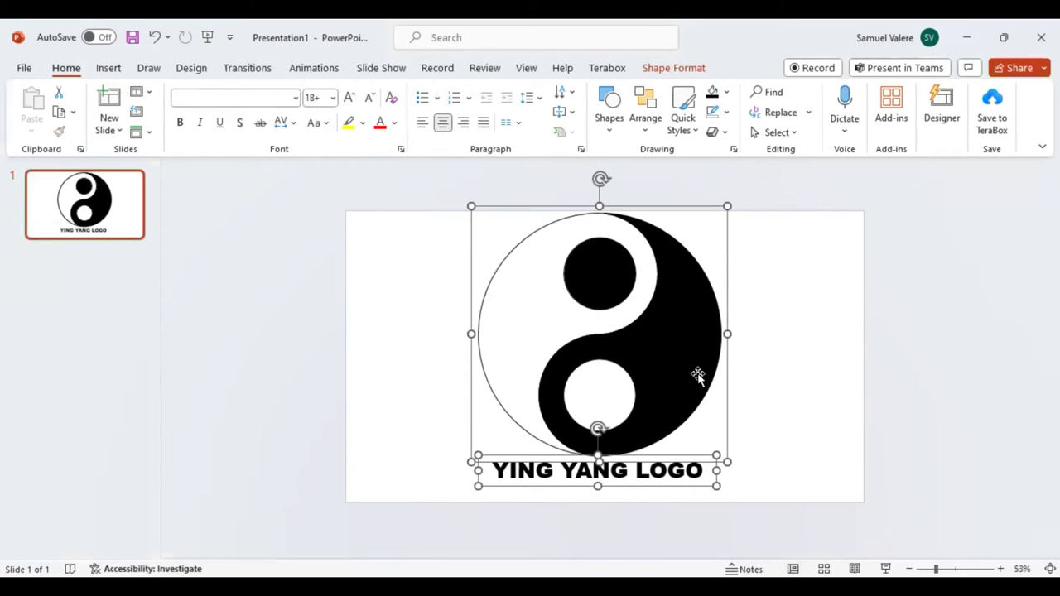
Step: Group the yin-yang symbol and caption into a single 7.04" × 6.26" object
{"action": "left_click", "coordinate": [665, 71]}
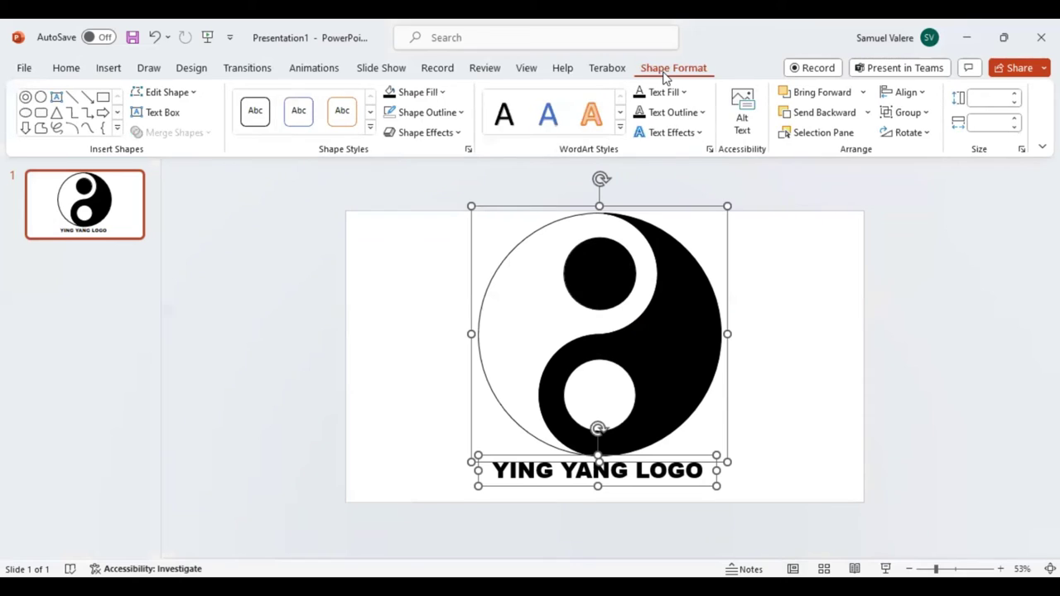
{"action": "left_click", "coordinate": [896, 113]}
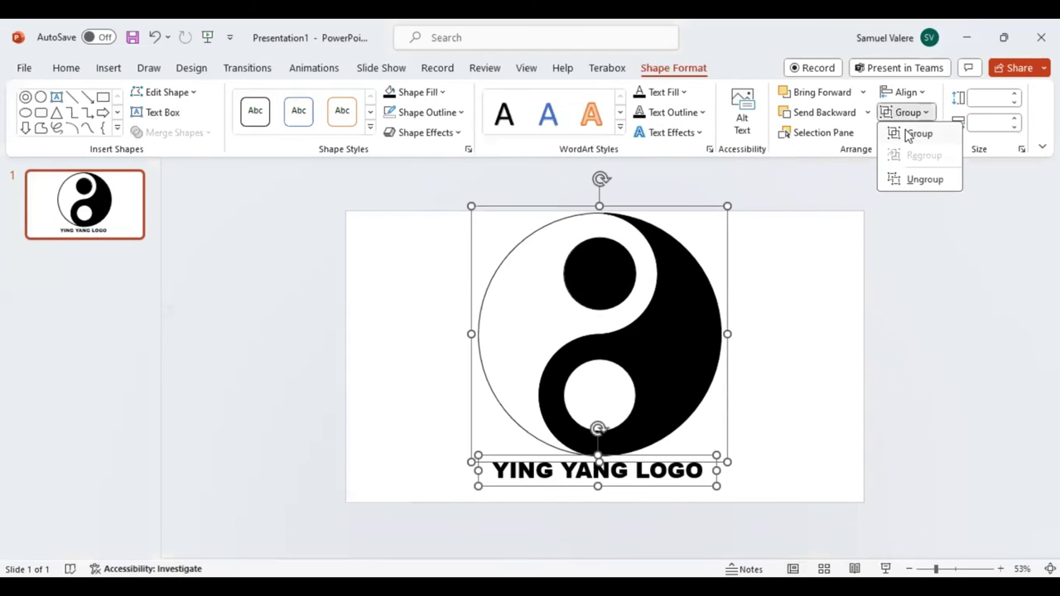
{"action": "left_click", "coordinate": [909, 134]}
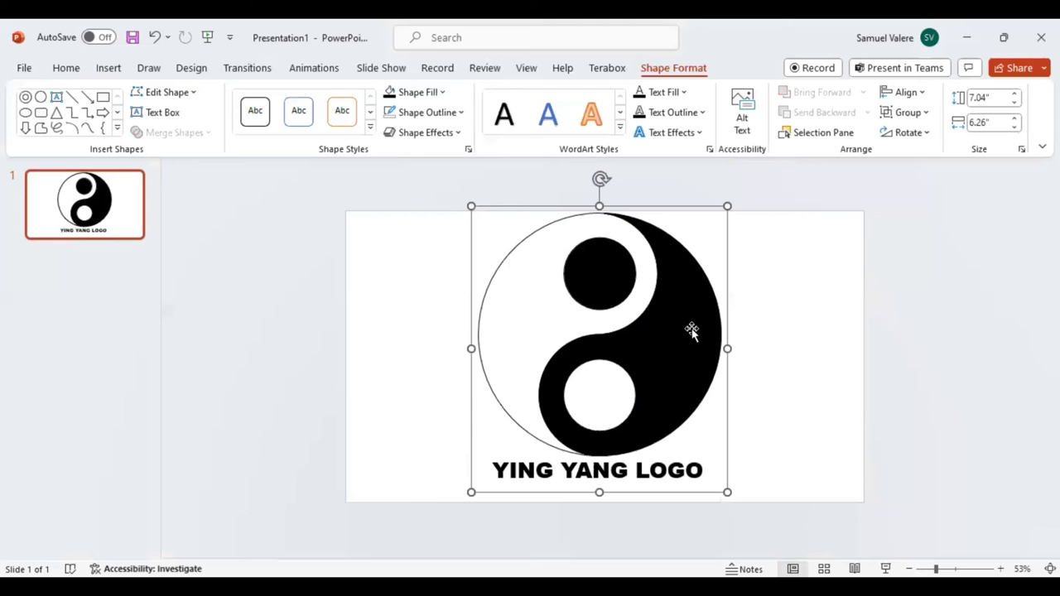